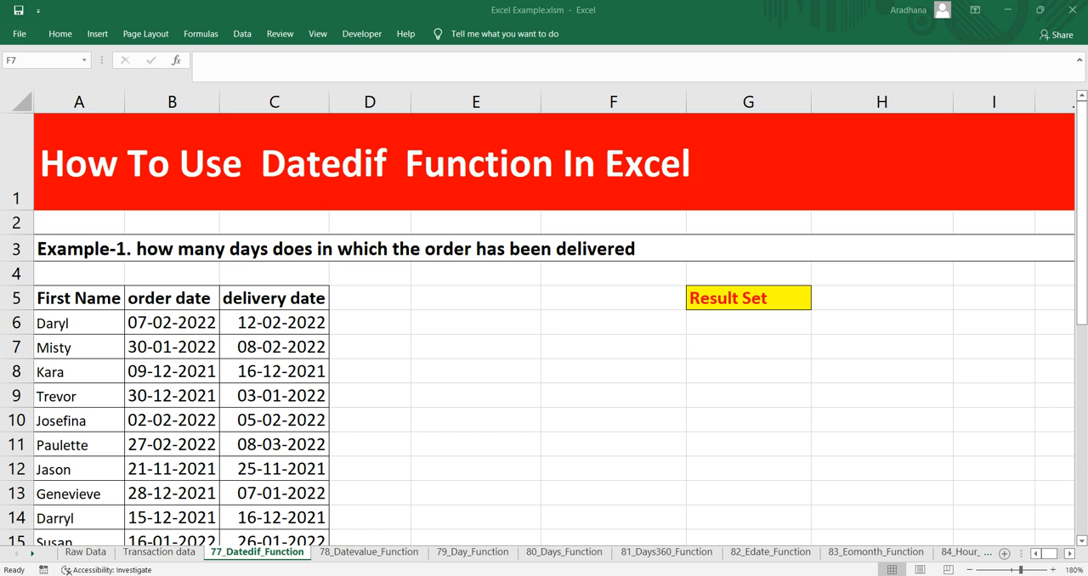
click(613, 323)
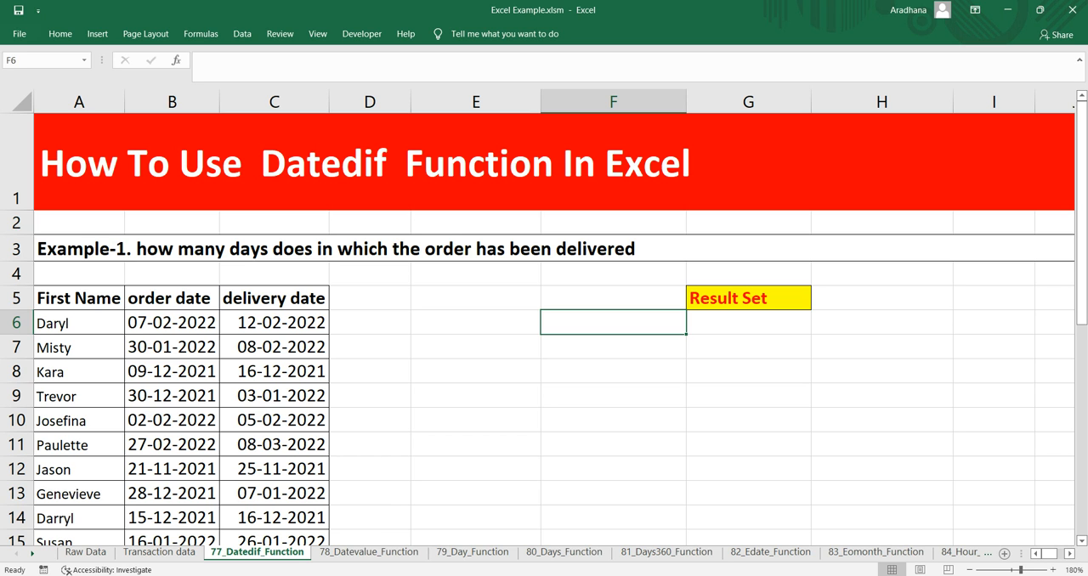
text(=dated)
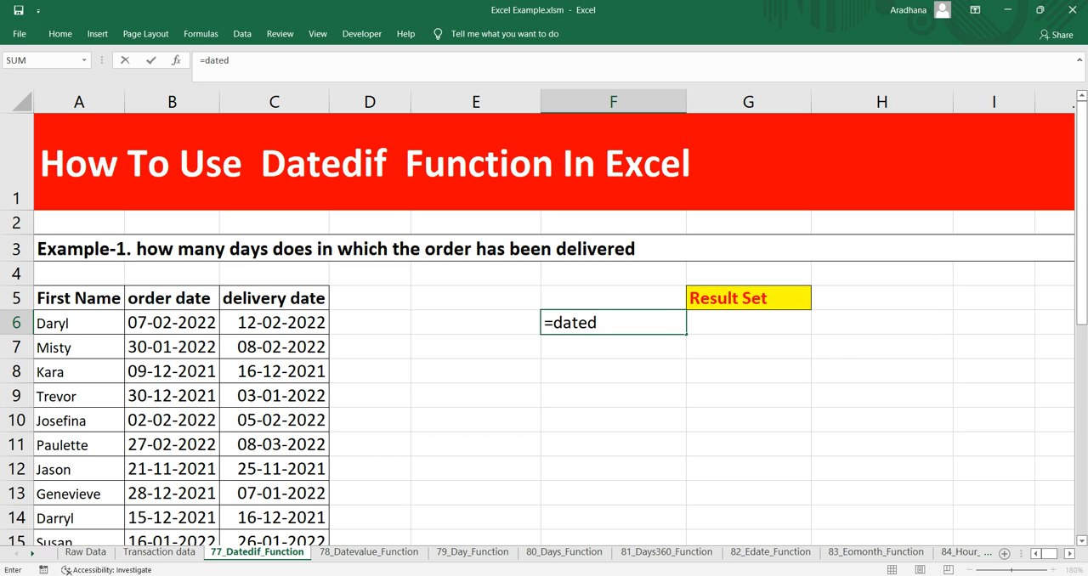
text(if()
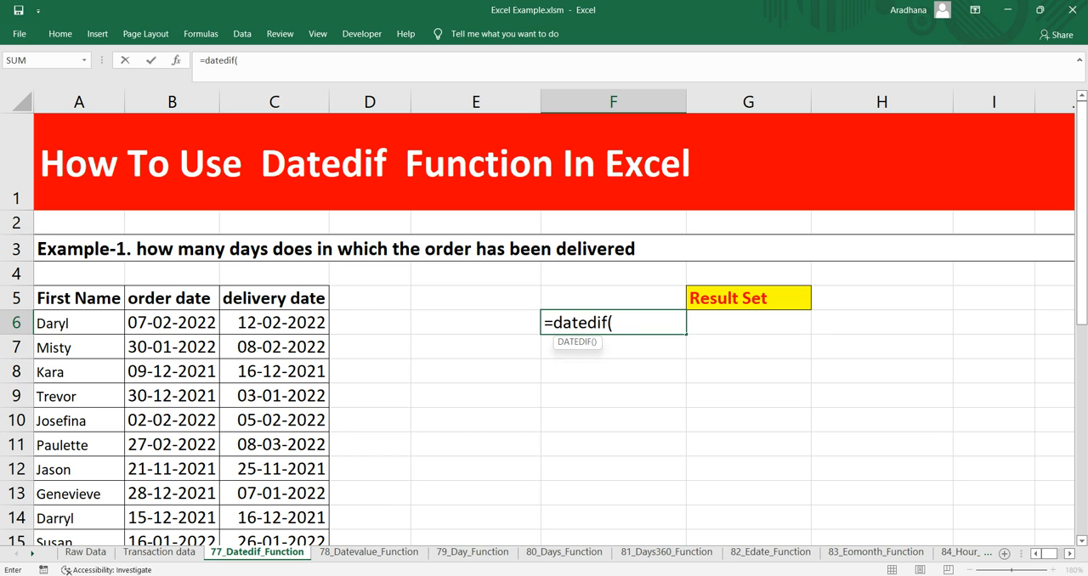
key(BackSpace)
key(BackSpace)
key(BackSpace)
key(BackSpace)
key(BackSpace)
key(BackSpace)
key(BackSpace)
key(BackSpace)
key(BackSpace)
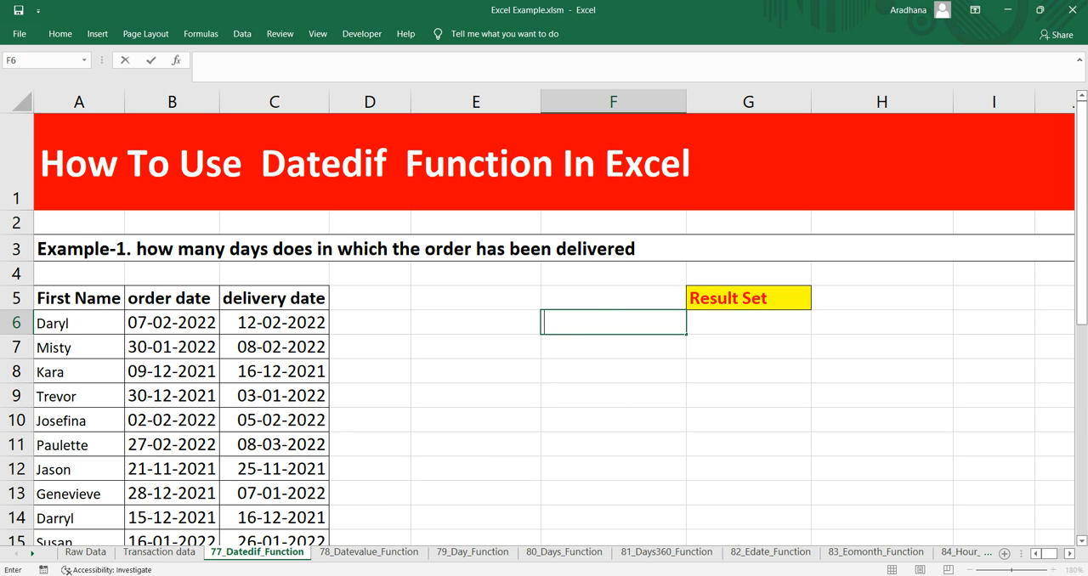
text(`)
key(BackSpace)
key(Return)
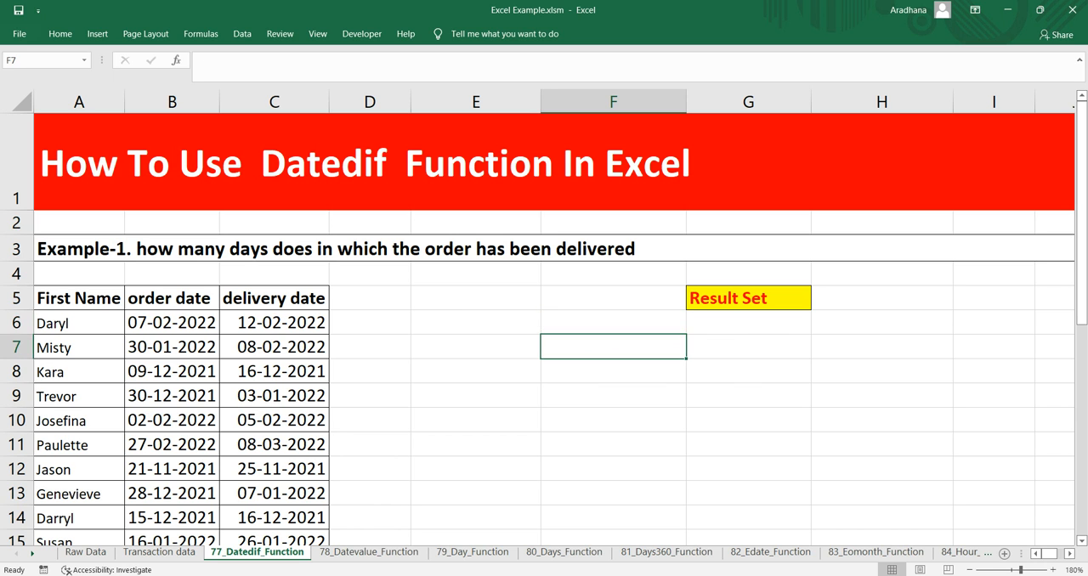
Enter the note "1)start date" in cell F6 as the first DATEDIF argument
key(Up)
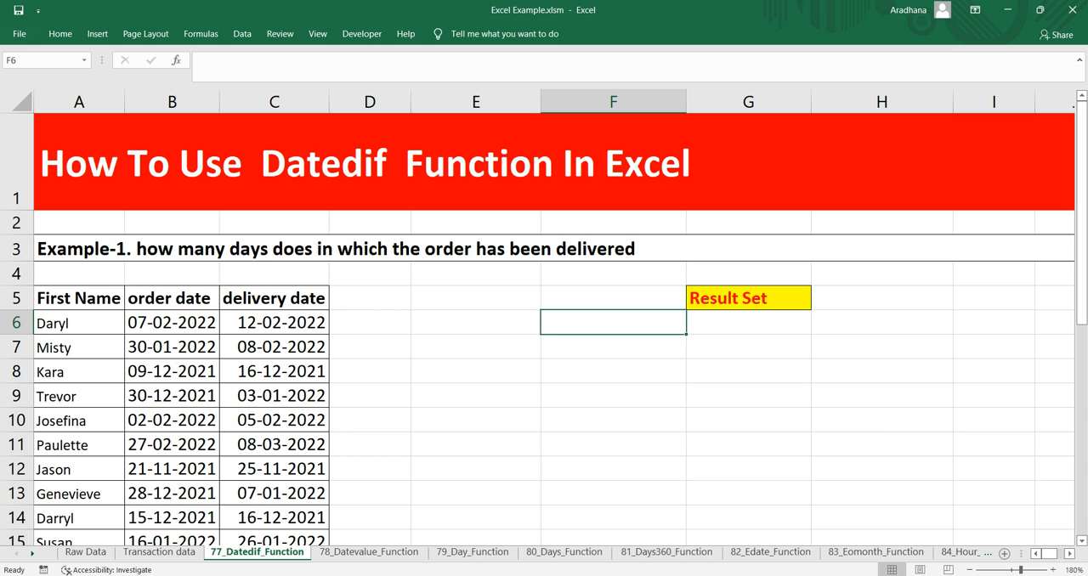
text(1_)
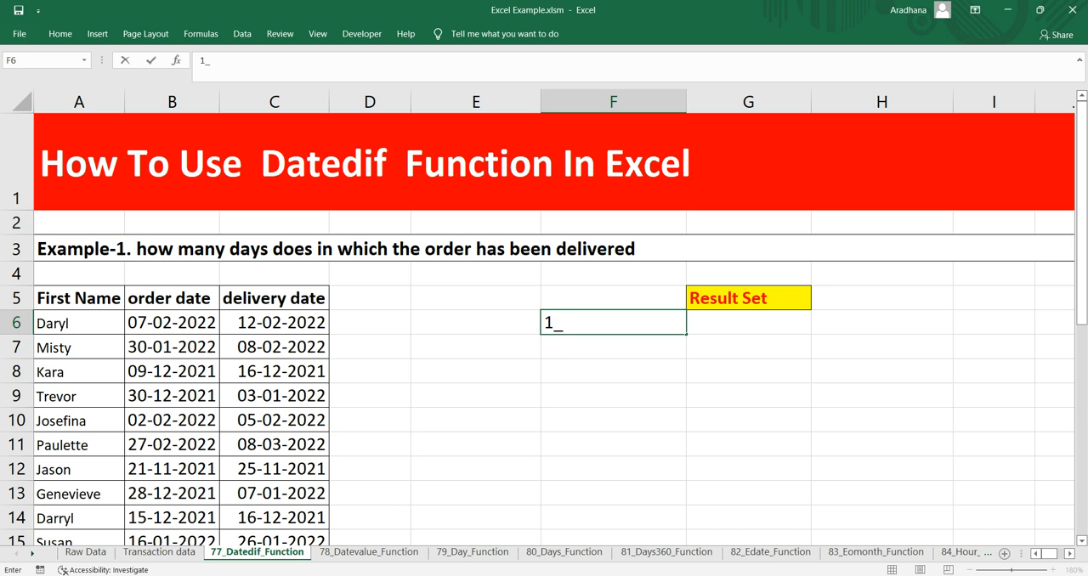
key(BackSpace)
text()start date)
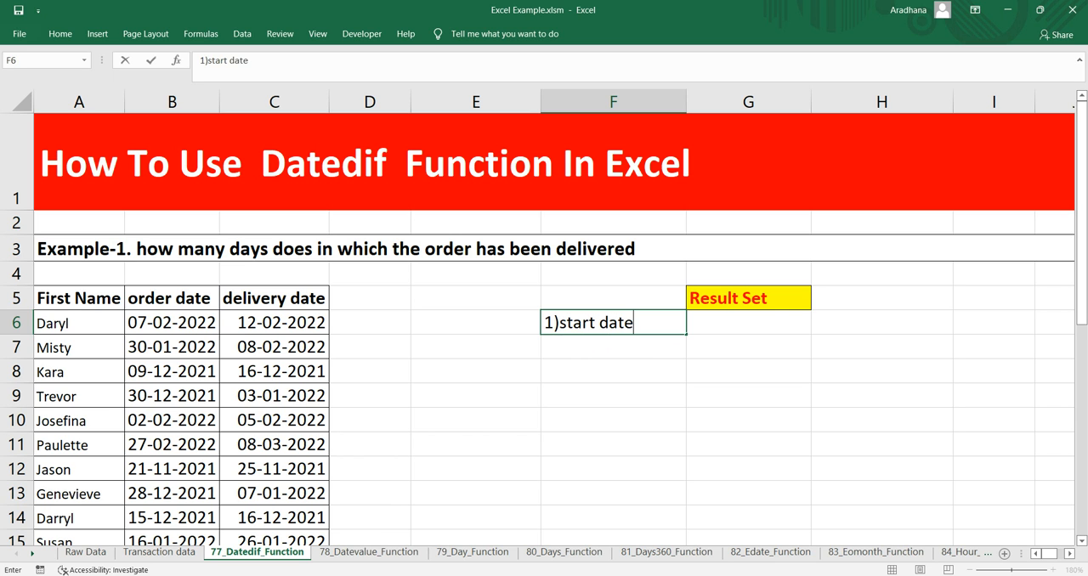
key(Return)
Enter the note "2) end date" in cell F7 as the second DATEDIF argument
text(2_)
key(BackSpace)
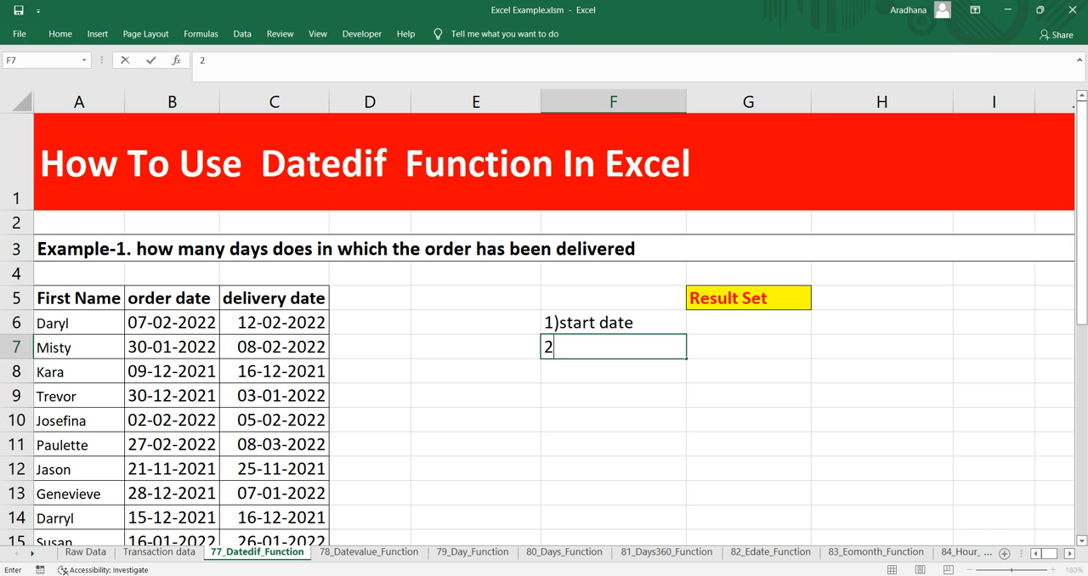
text() end date)
key(Return)
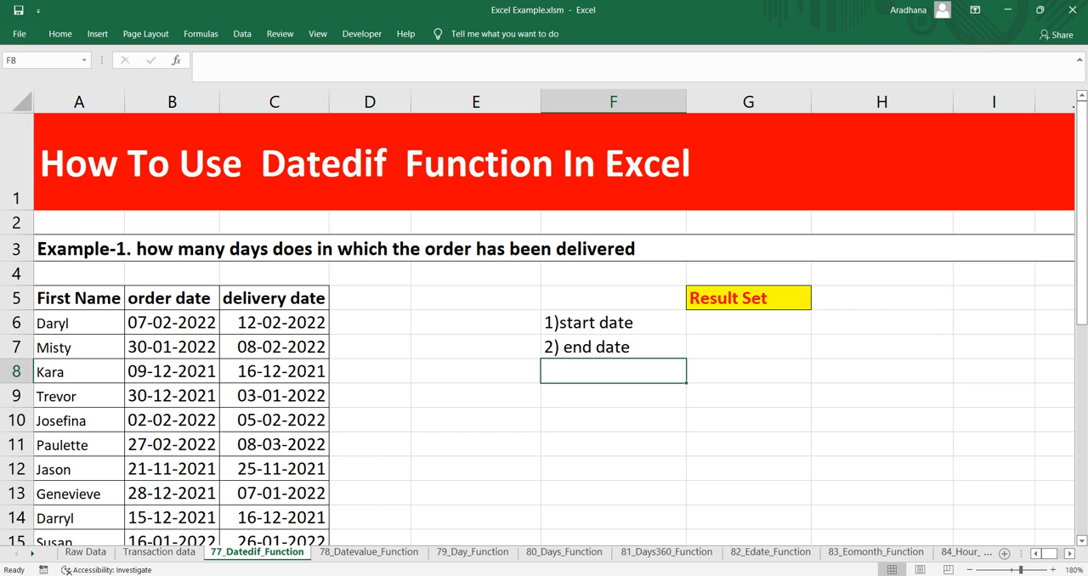
Enter the note "3) unit" in cell F8 as the third DATEDIF argument
text(3_)
key(BackSpace)
text())
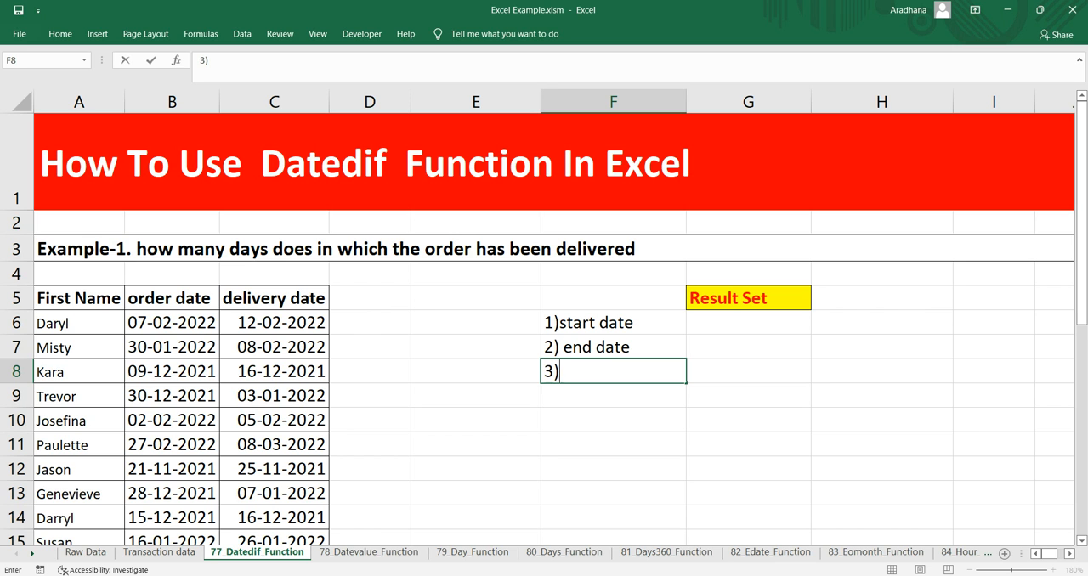
text( unit)
key(Return)
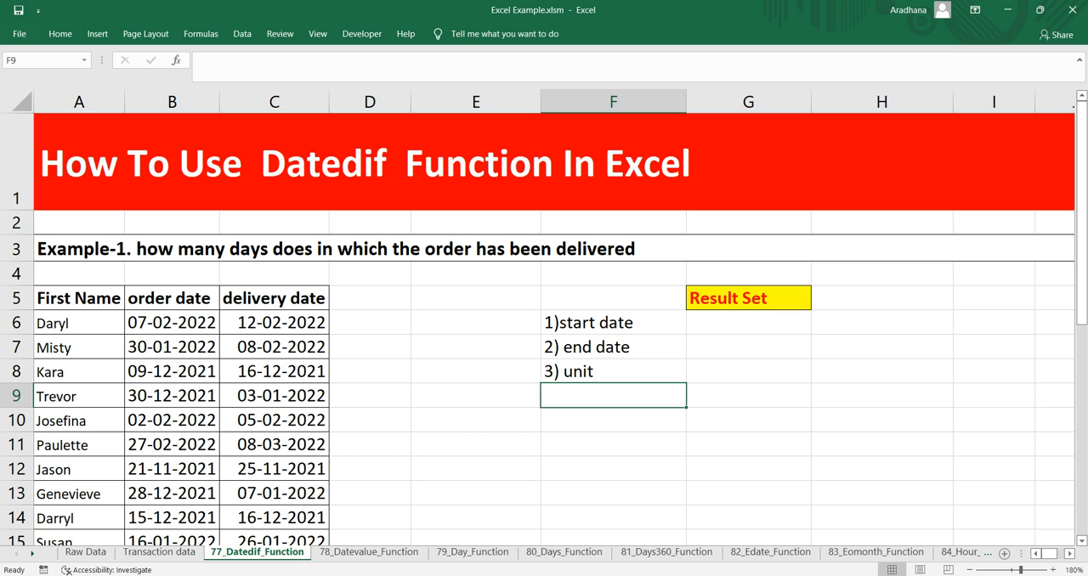
Examine the Example-1 task heading and the order date and delivery date of the first record
click(408, 249)
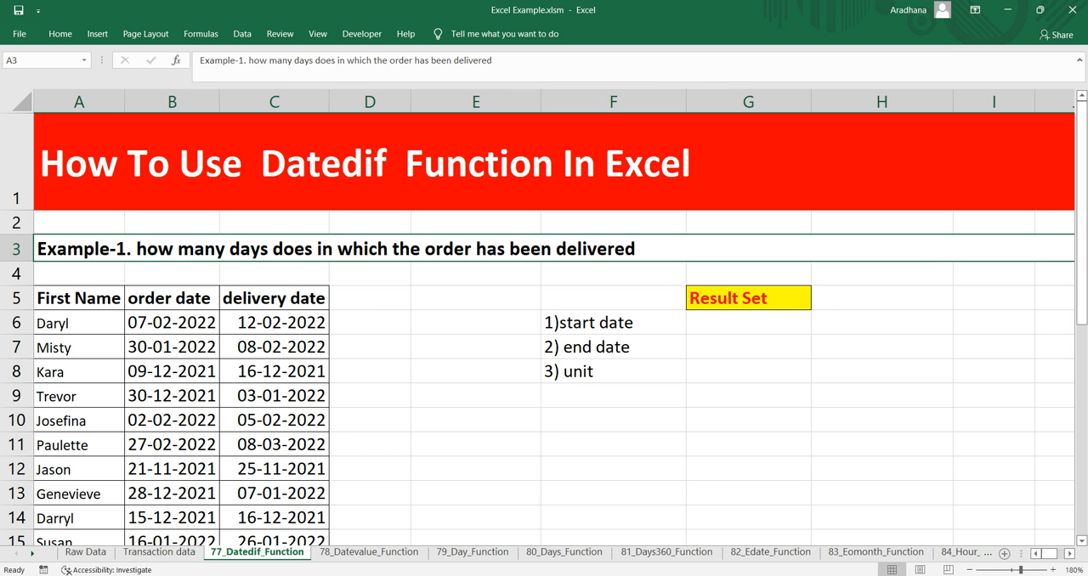
scroll(544, 332, down, 2)
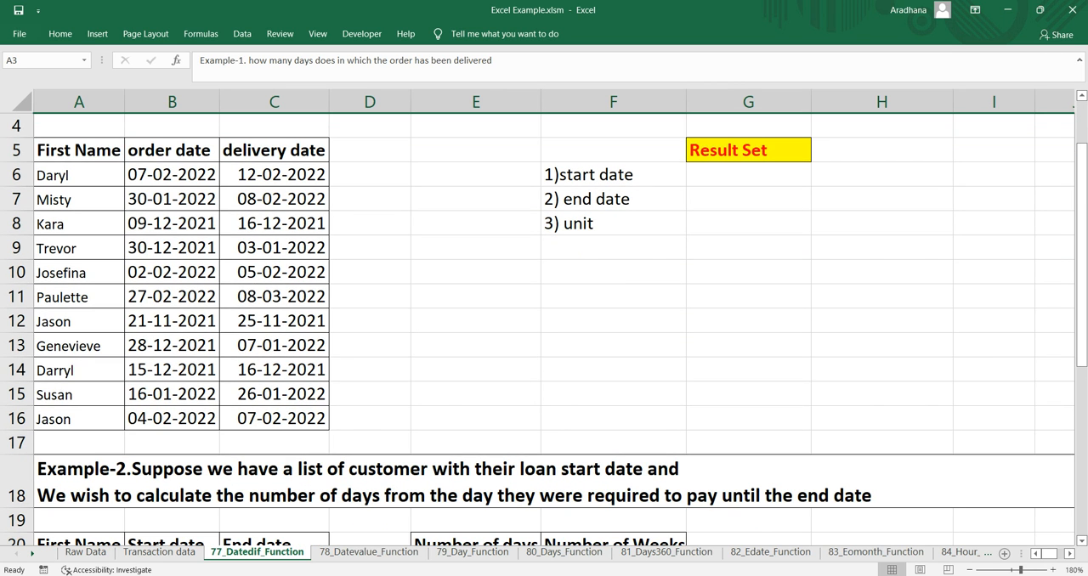
click(172, 175)
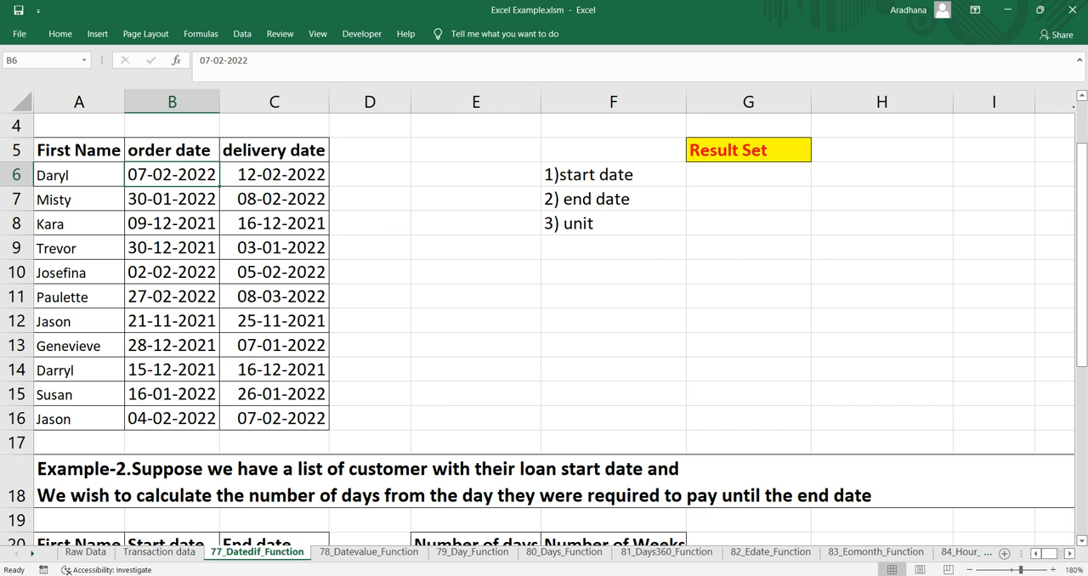
click(274, 176)
scroll(544, 331, up, 2)
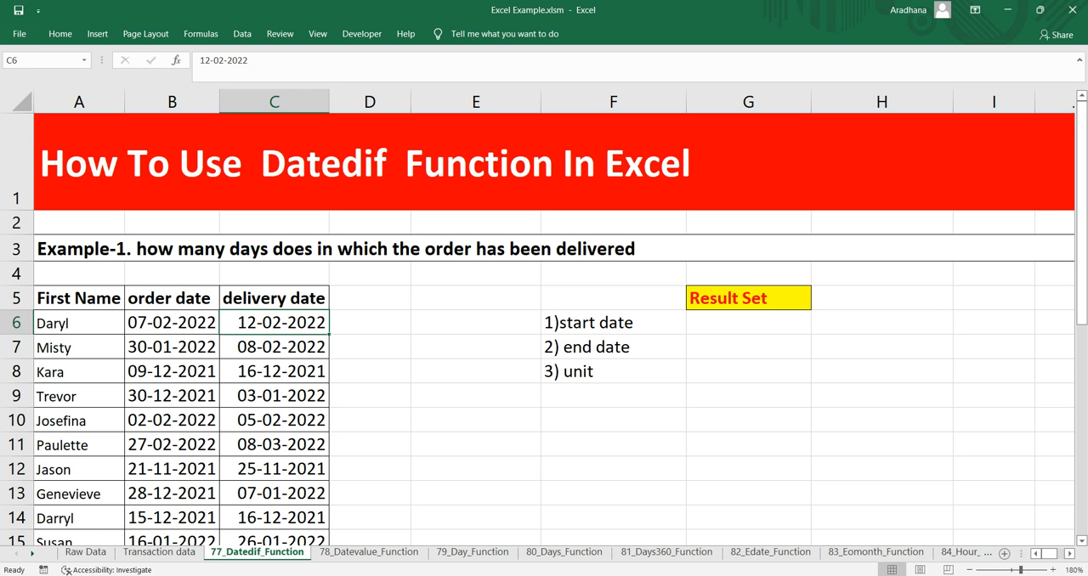
drag(79, 298, 79, 372)
drag(172, 298, 172, 324)
click(172, 323)
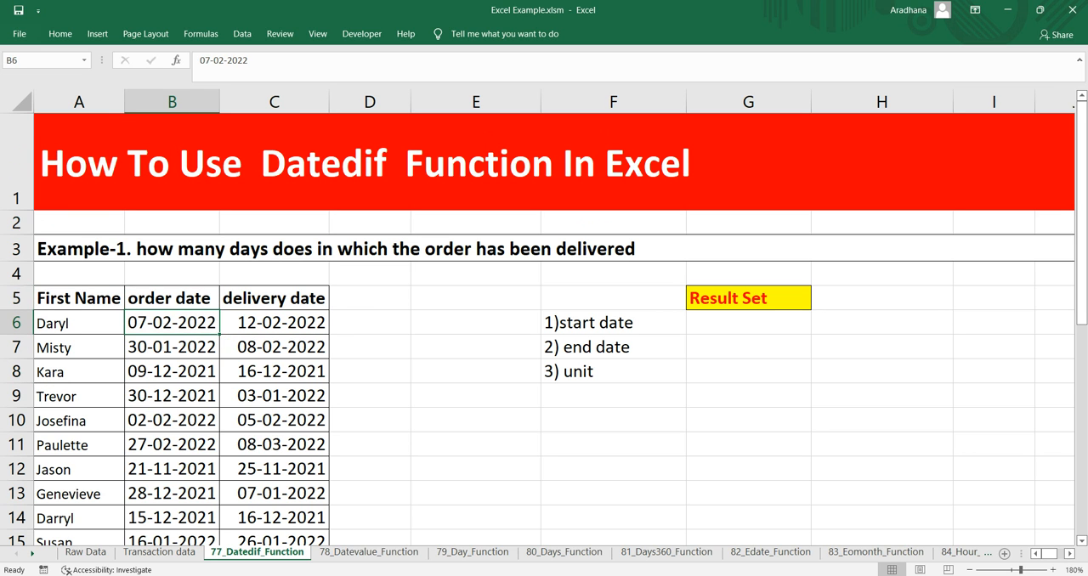
click(274, 323)
key(Up)
key(shift+Down)
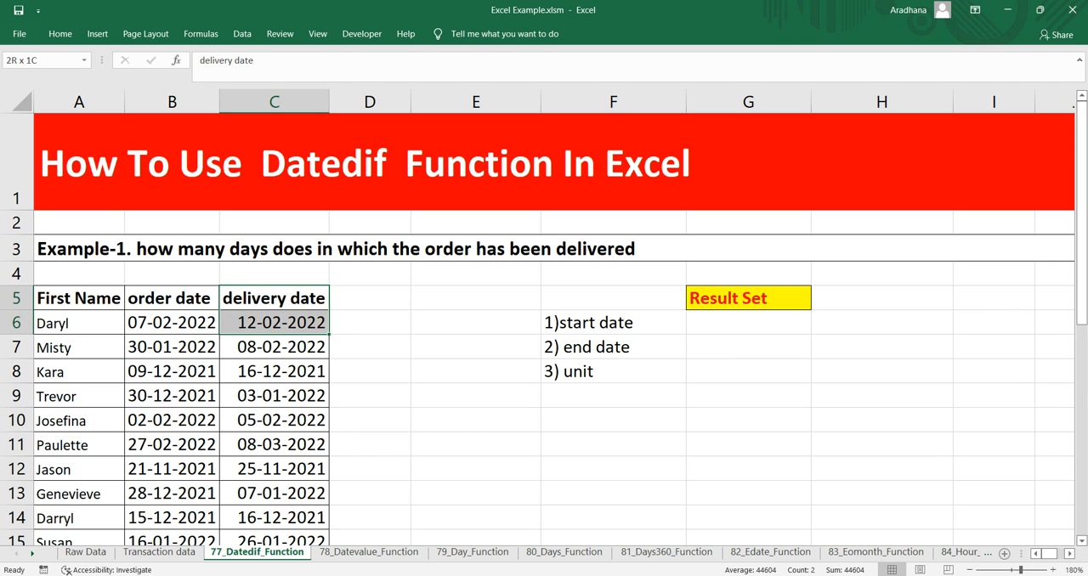
key(Down)
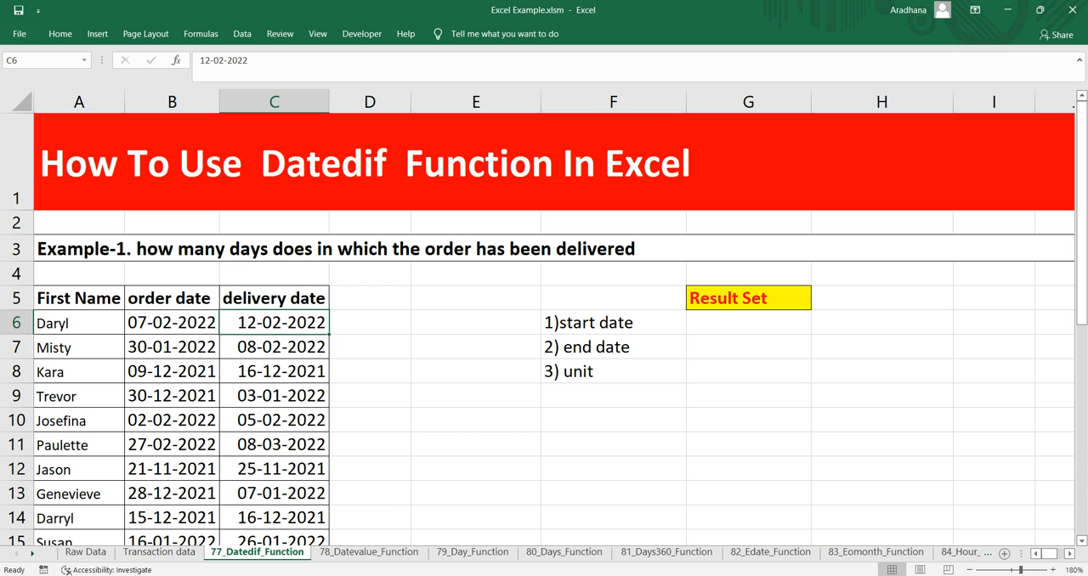
click(171, 323)
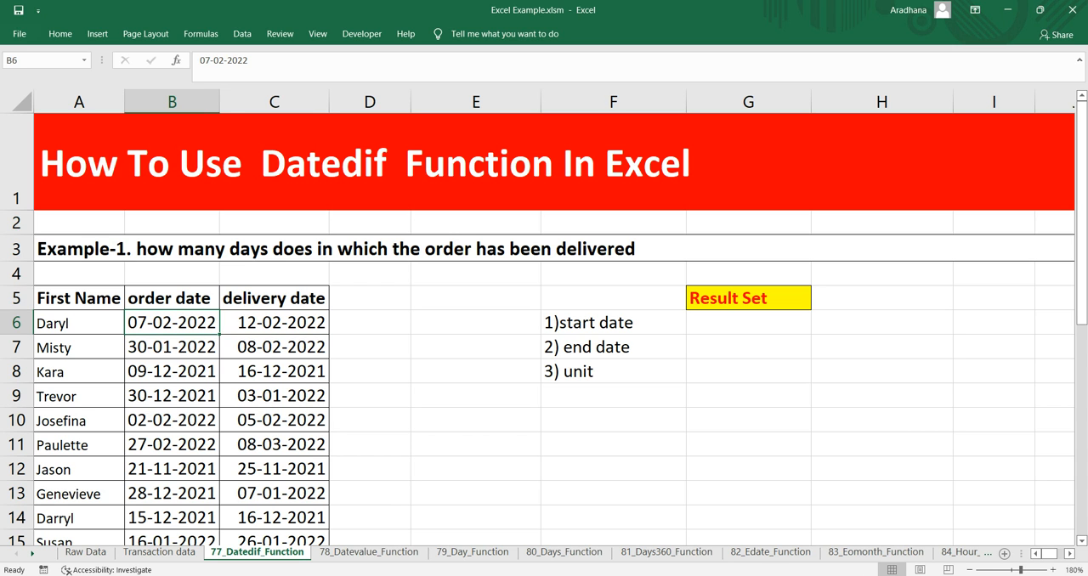
click(274, 323)
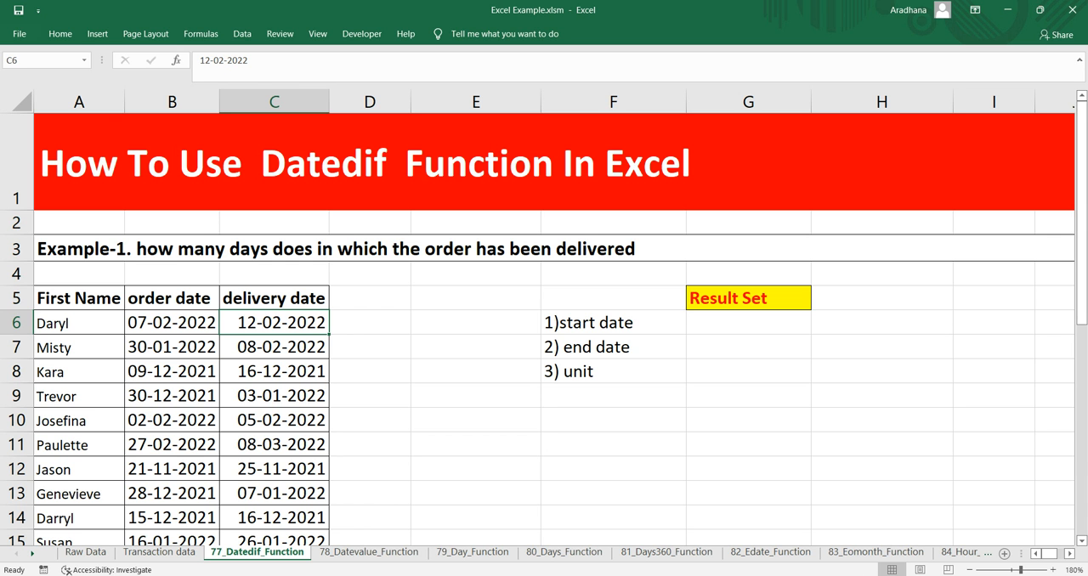
Examine the Example-2 loan table, its start and end dates, and the empty Number of days and Number of Weeks columns
scroll(544, 329, down, 3)
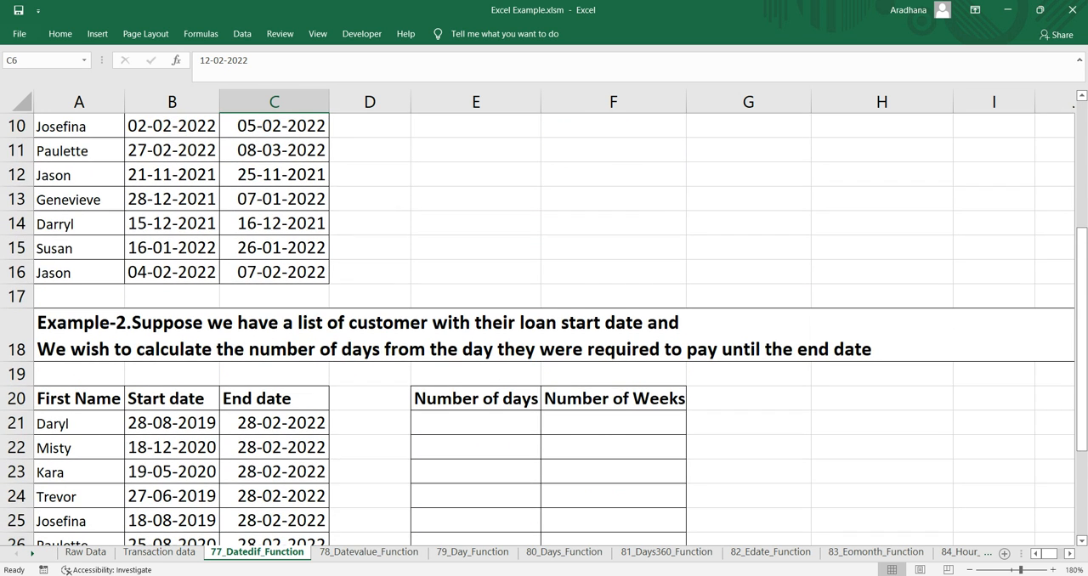
click(544, 336)
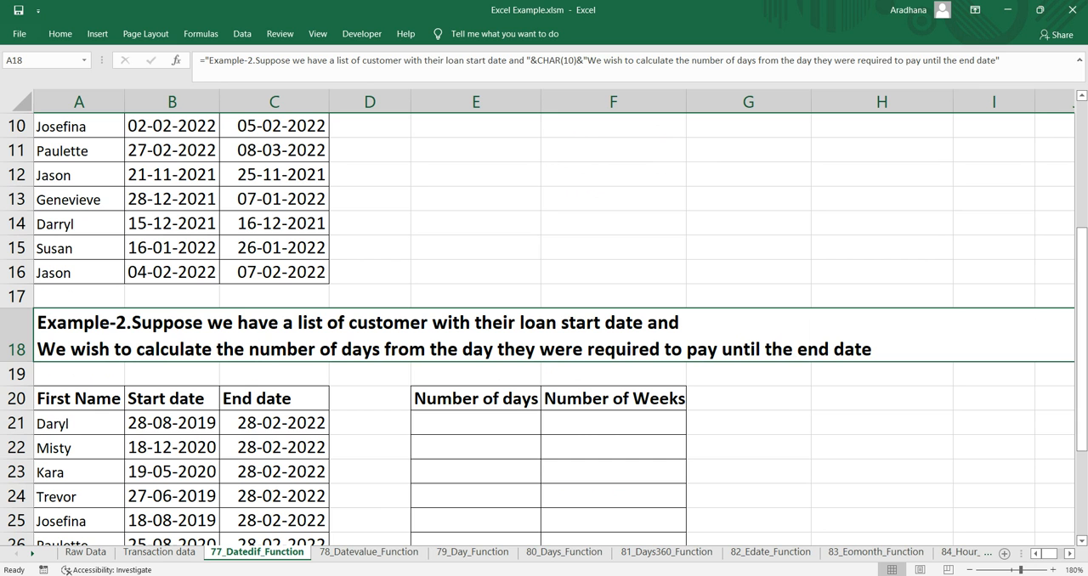
scroll(544, 329, down, 1)
click(476, 349)
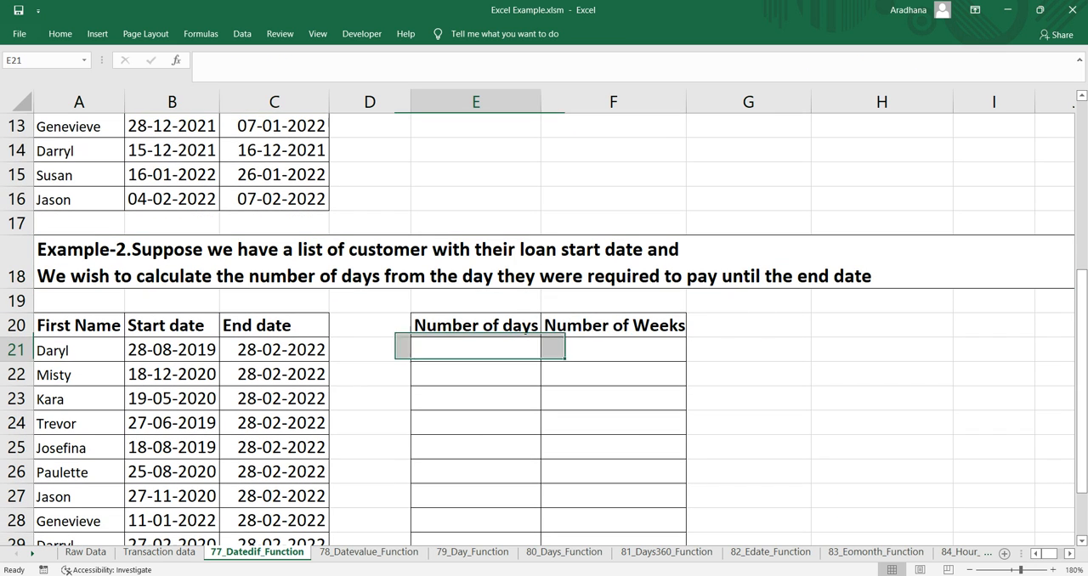
click(172, 349)
click(273, 349)
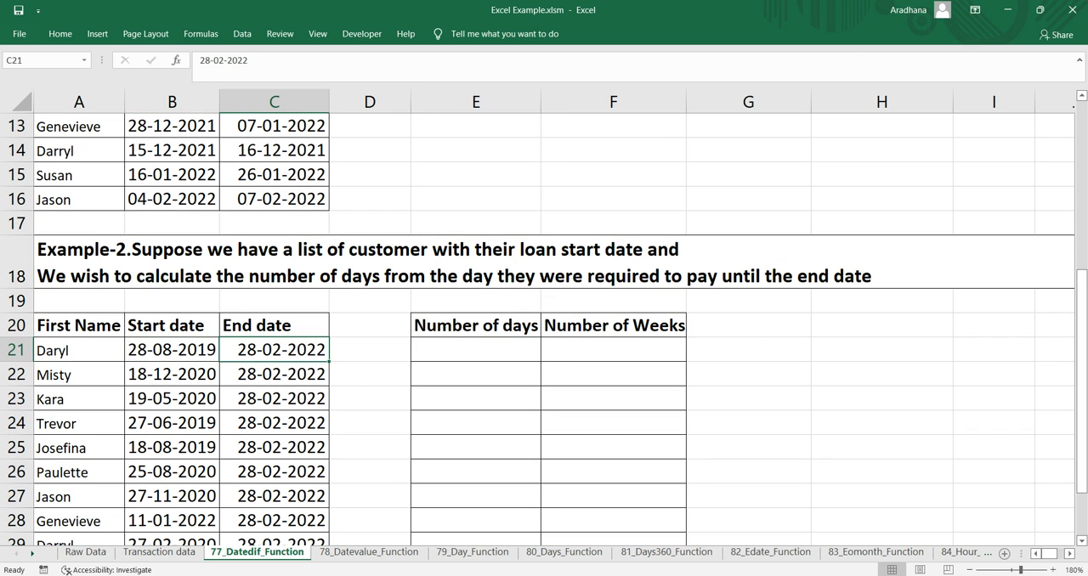
click(613, 350)
click(476, 349)
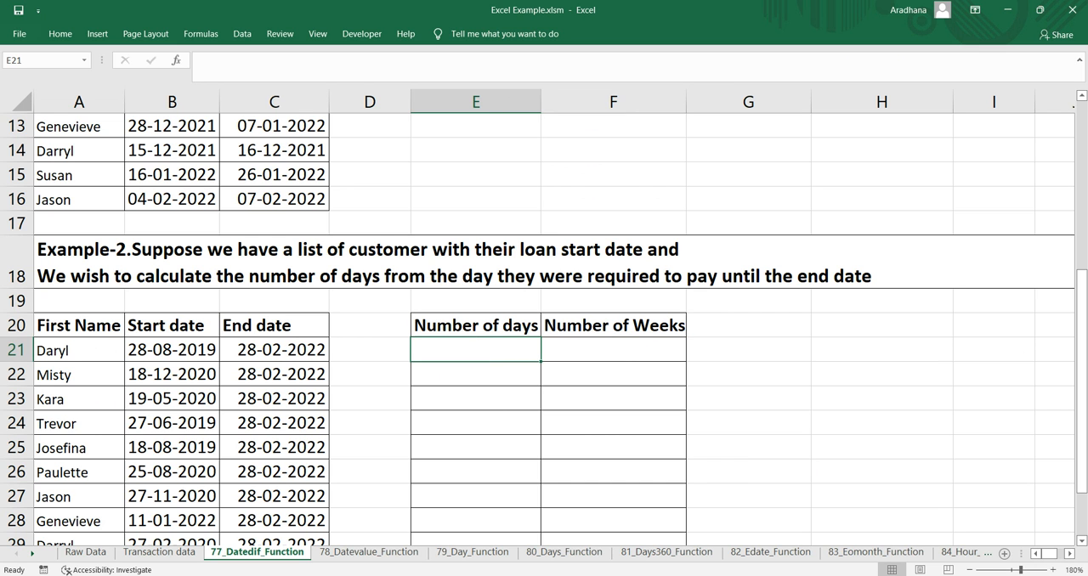
click(613, 349)
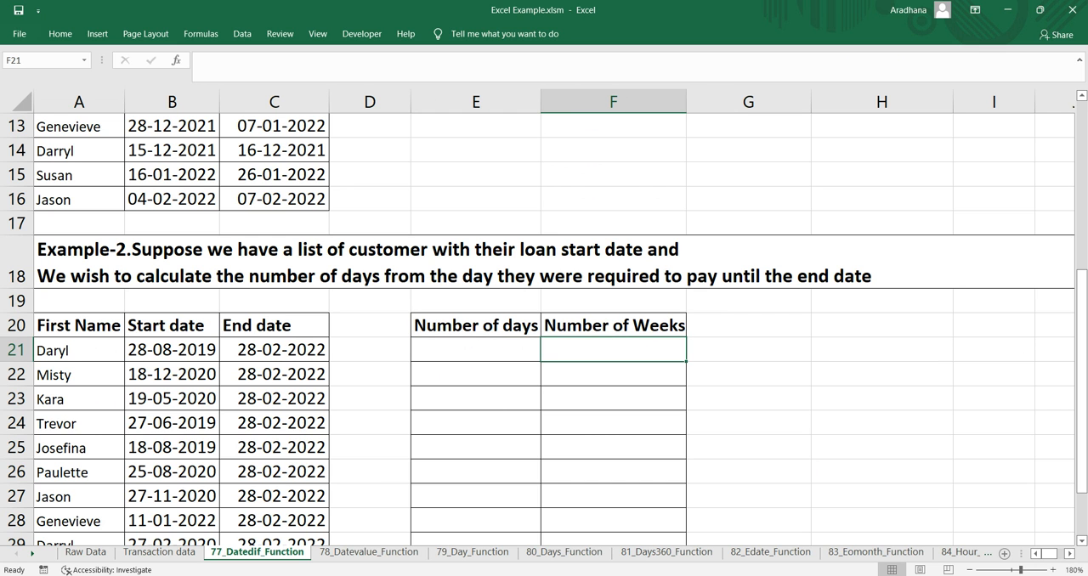
scroll(544, 329, up, 4)
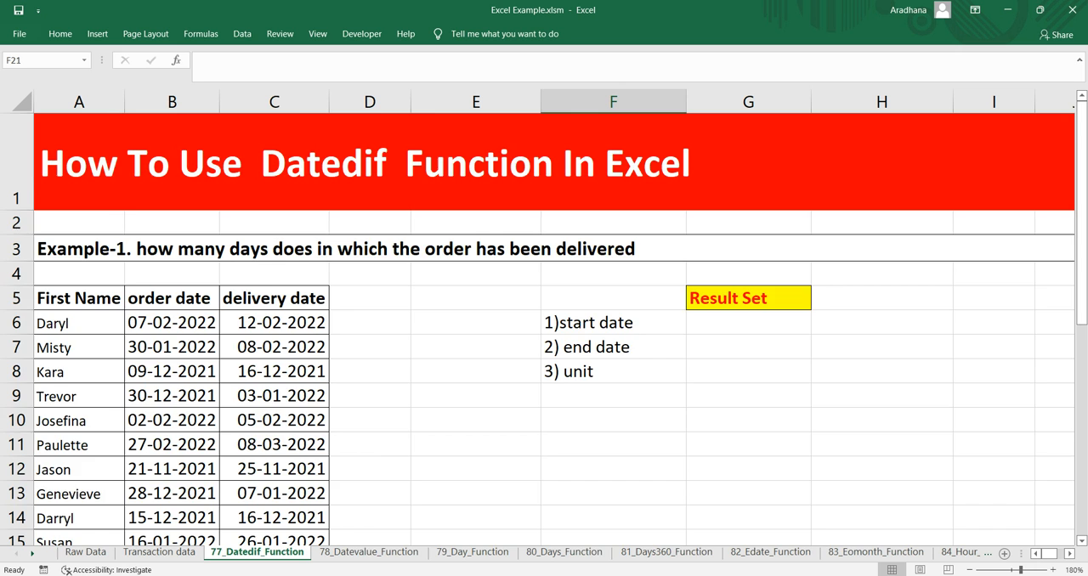
Delete the three DATEDIF argument notes from cells F6:F8
scroll(544, 329, down, 2)
scroll(544, 329, up, 2)
click(613, 348)
drag(613, 323, 613, 372)
key(Delete)
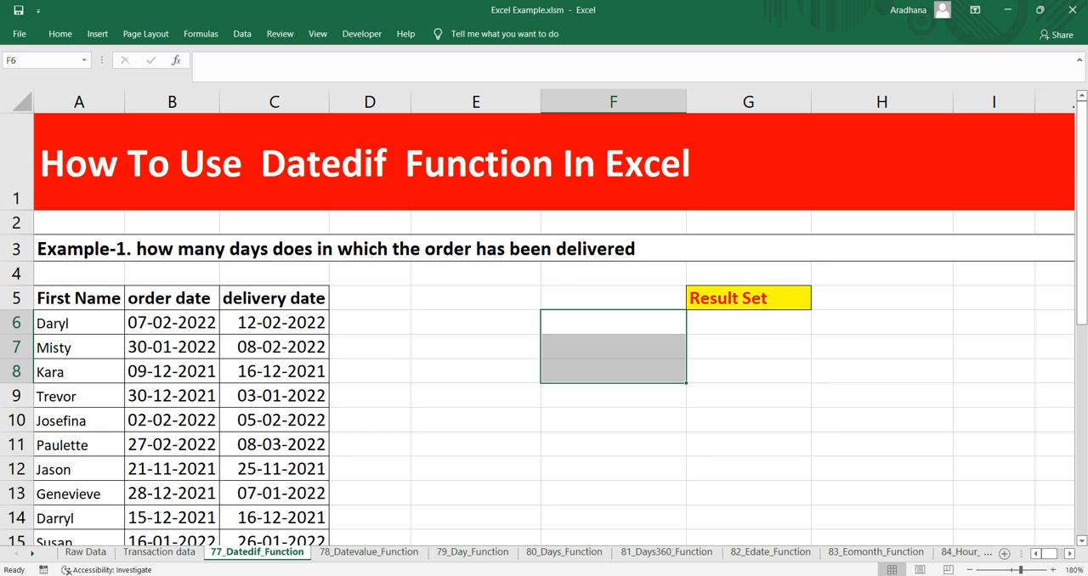
Start a DATEDIF formula in G6 with the first record's order date, B6, as the start date
click(171, 323)
click(274, 323)
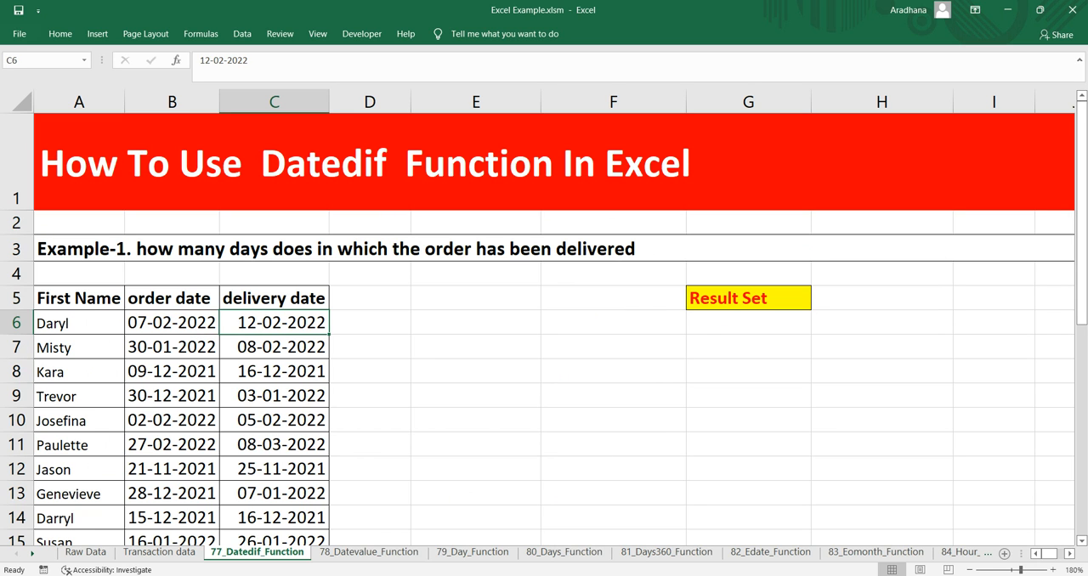
click(748, 323)
text(=dated)
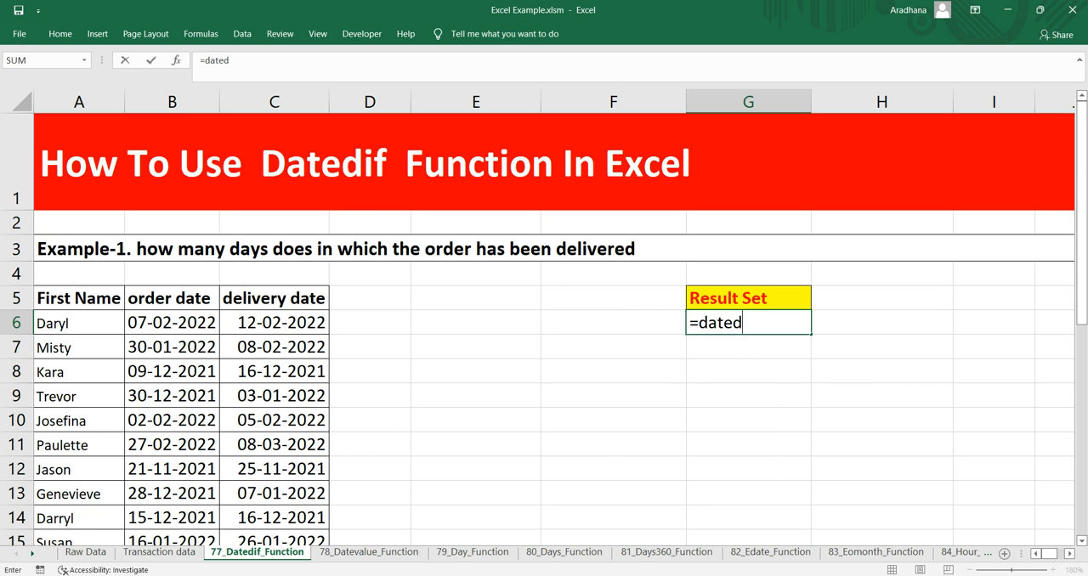
key(BackSpace)
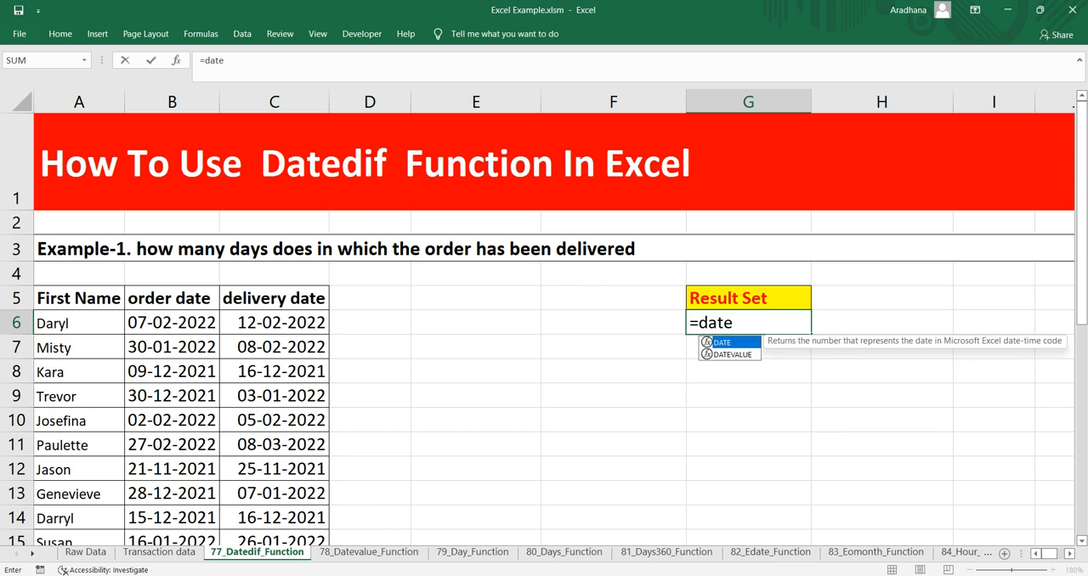
text(dif()
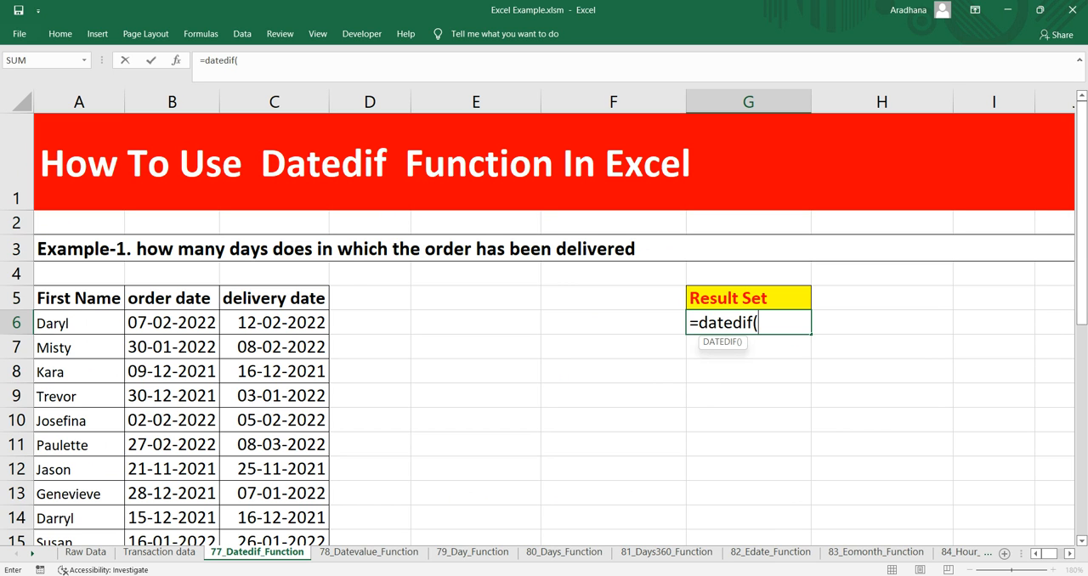
key(Up)
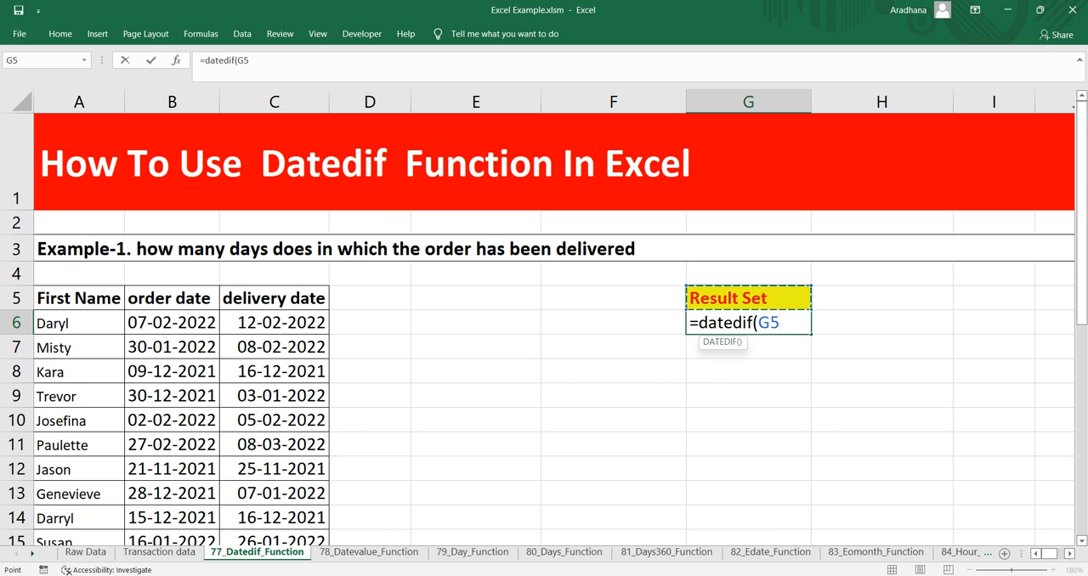
key(Left)
key(Left)
key(Left)
key(Left)
key(Left)
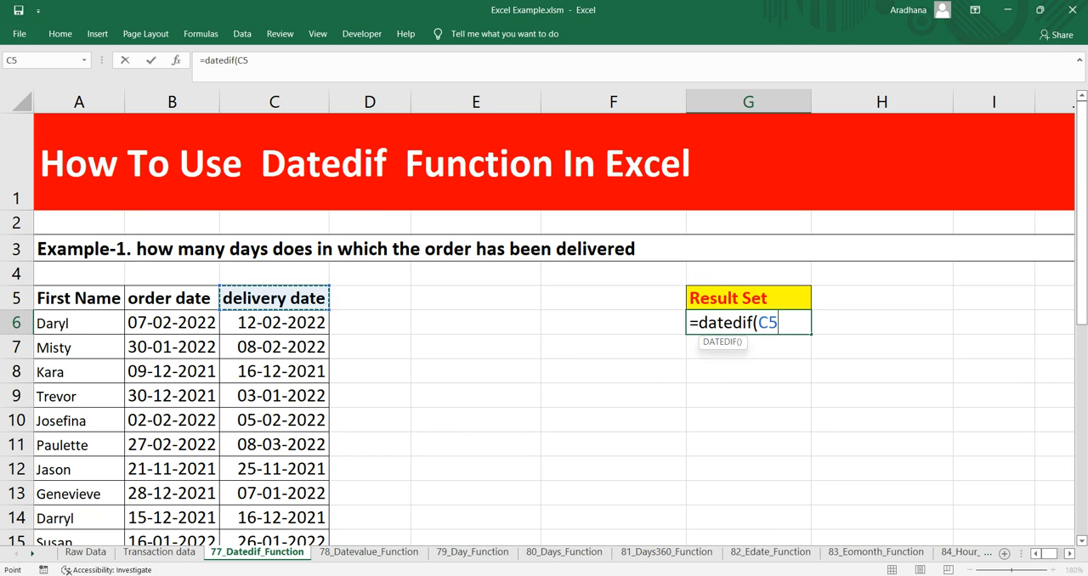
key(Down)
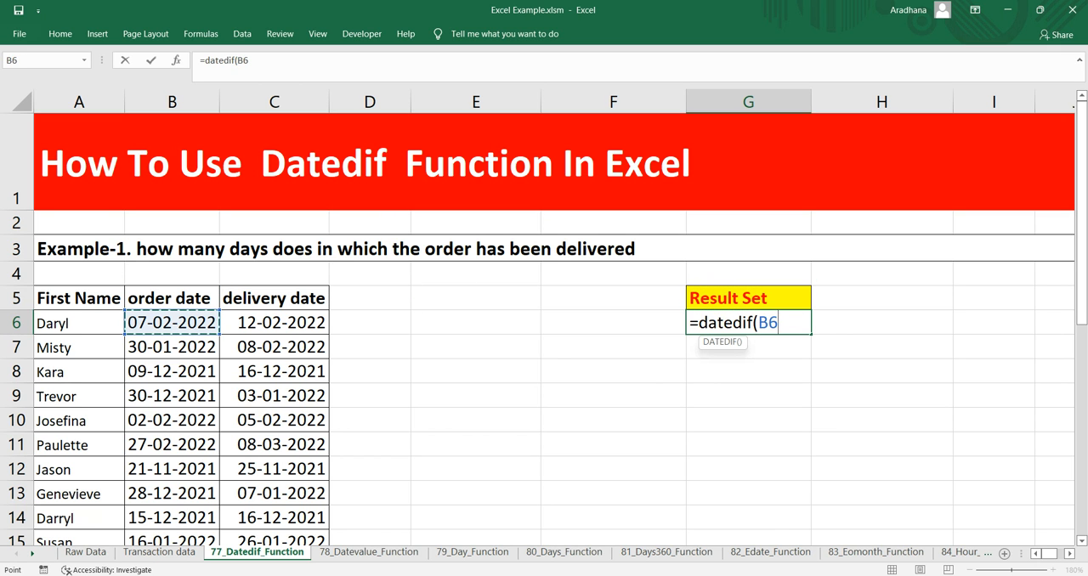
Complete the G6 DATEDIF formula with delivery date C6 as the end date and "d" as the unit
text(,)
key(Up)
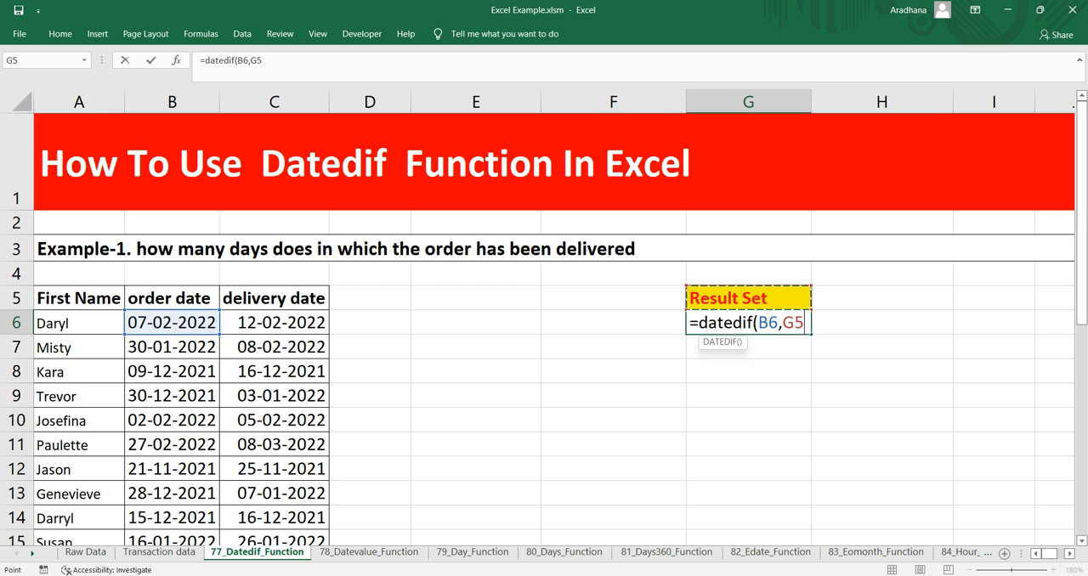
key(Left)
key(Left)
key(Left)
key(Left)
key(Down)
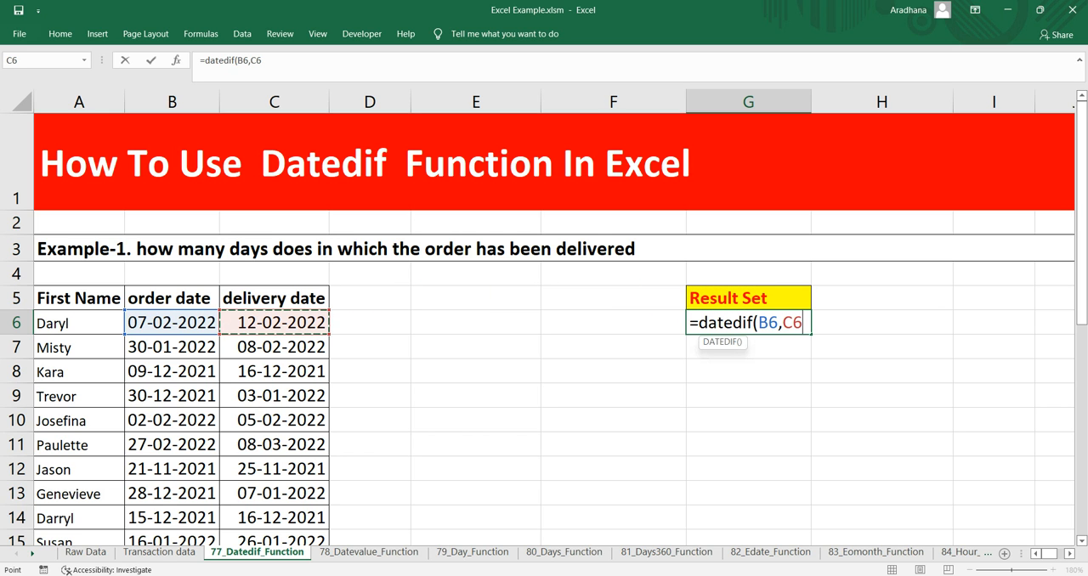
text(,)
text("d"))
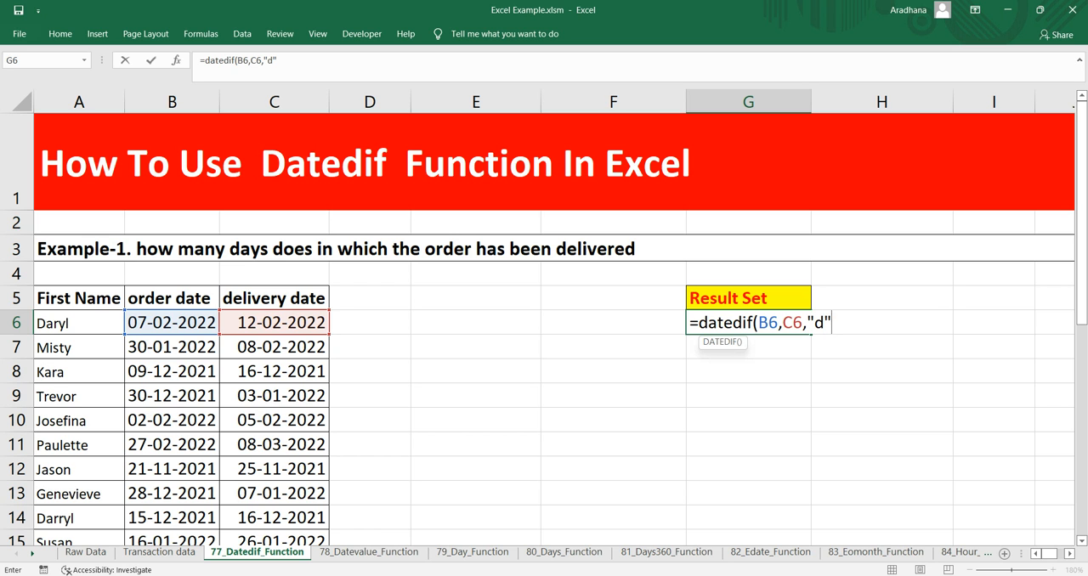
key(Return)
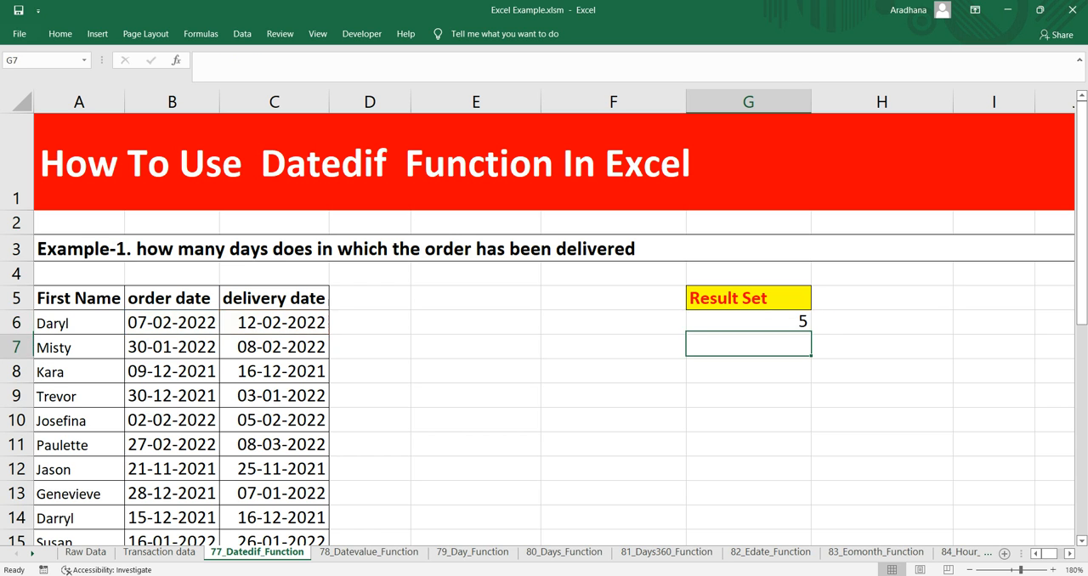
Enter the subtraction formula =B6-C6 in D6 as a check on the DATEDIF result
click(370, 323)
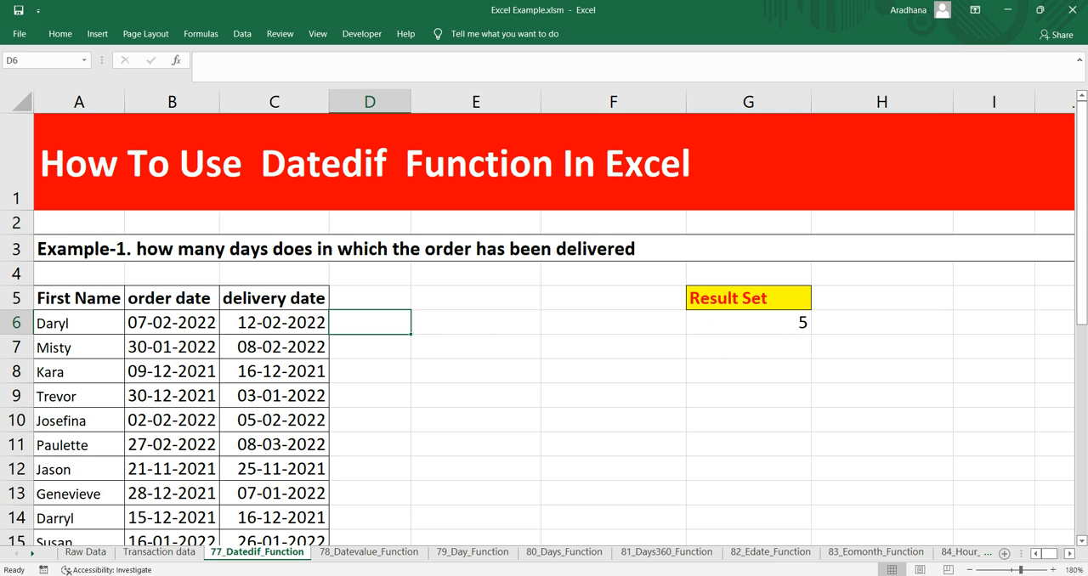
text(=)
key(Left)
key(Left)
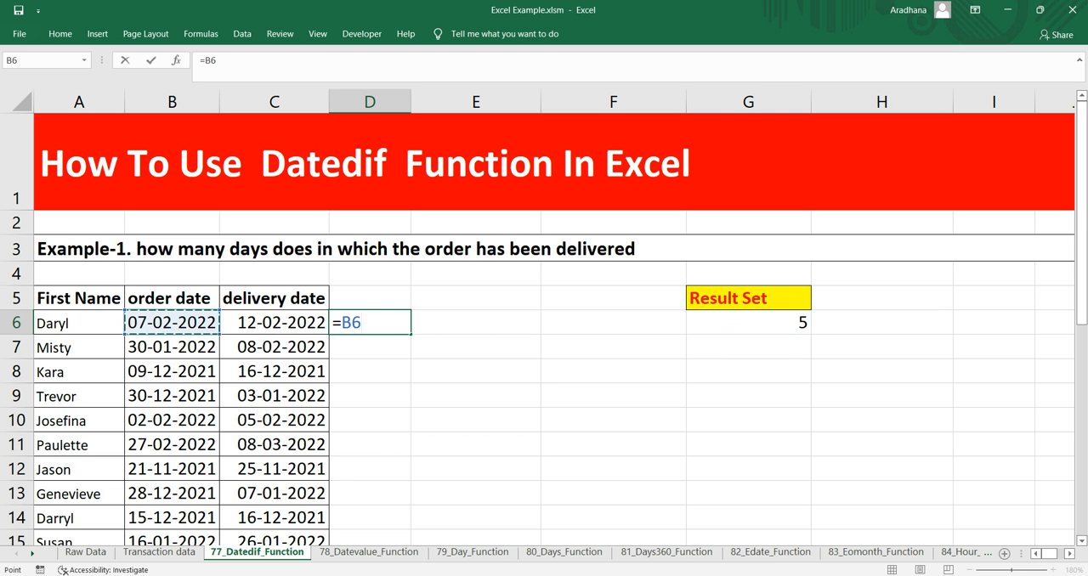
text(-)
key(Left)
key(Return)
key(Up)
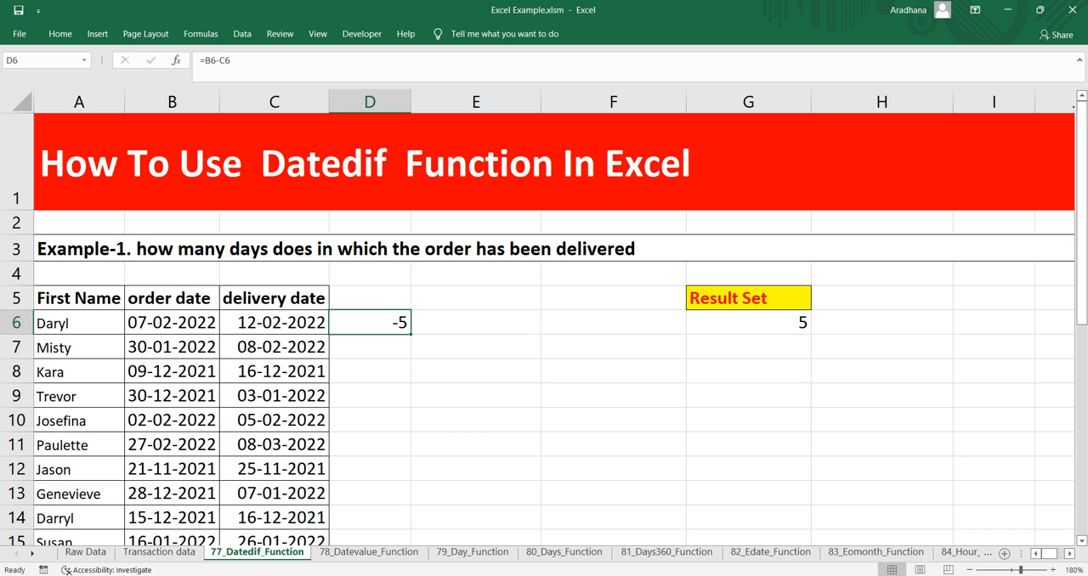
Compare the subtraction formula and result in D6 with the DATEDIF formula and result in G6
key(Left)
key(Left)
key(Right)
key(Right)
key(ctrl+Left)
key(ctrl+Right)
key(ctrl+Right)
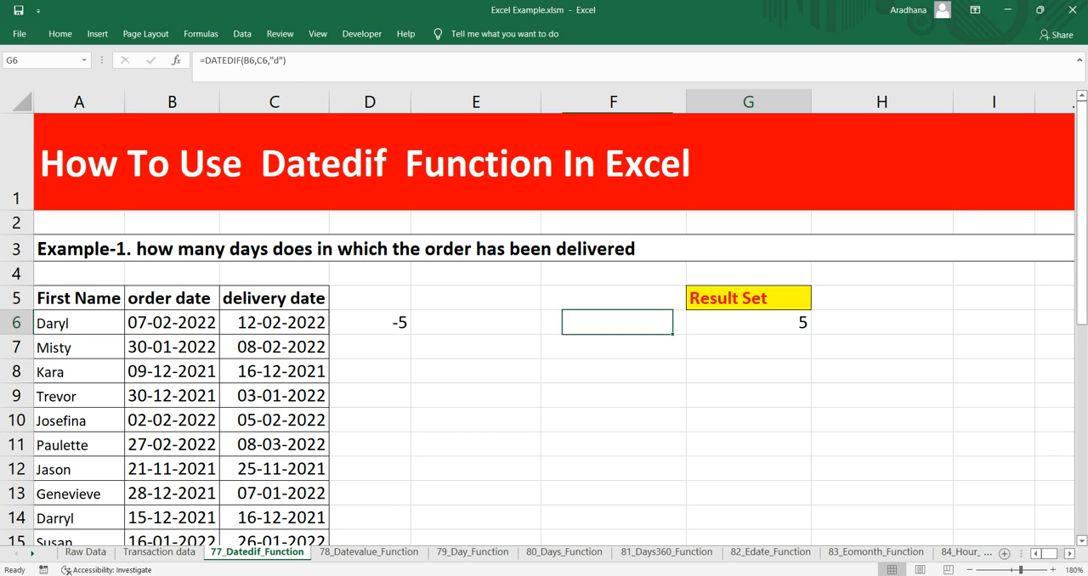
key(ctrl+Left)
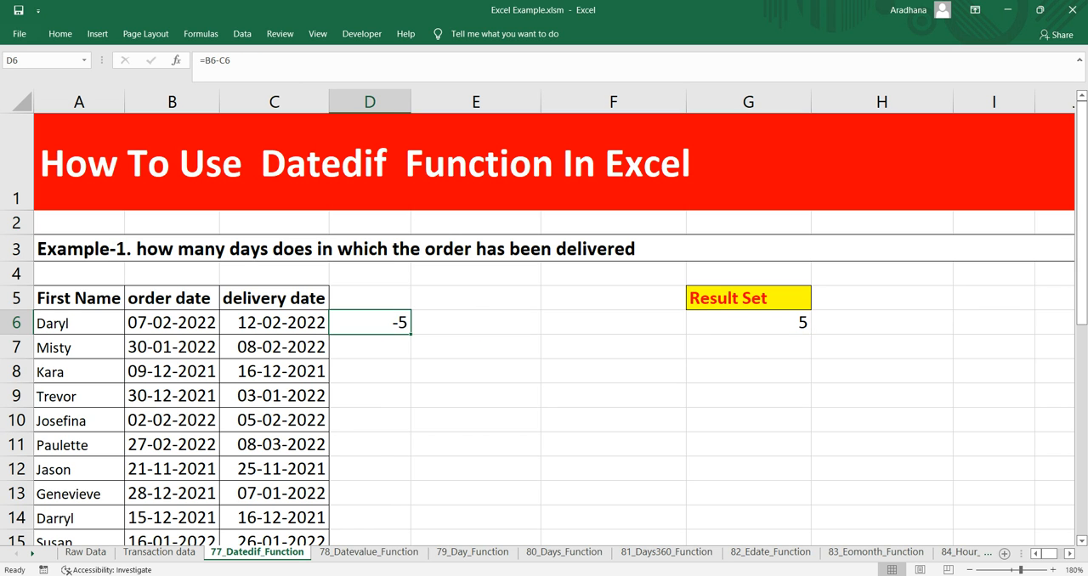
key(ctrl+Right)
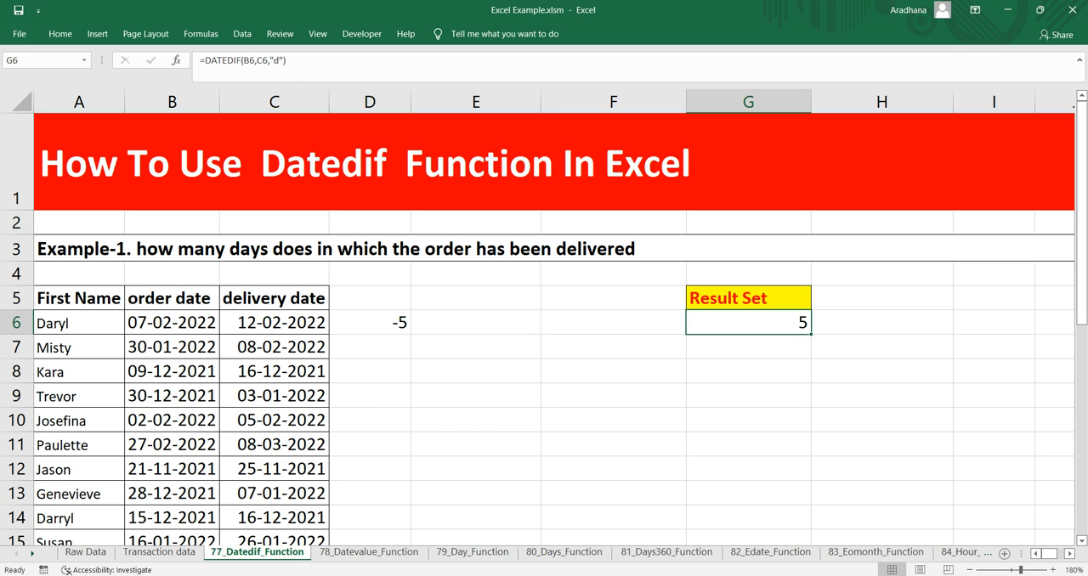
Reverse the check formula in D6 to =C6-B6, and delete it after checking the result
key(ctrl+Left)
key(F2)
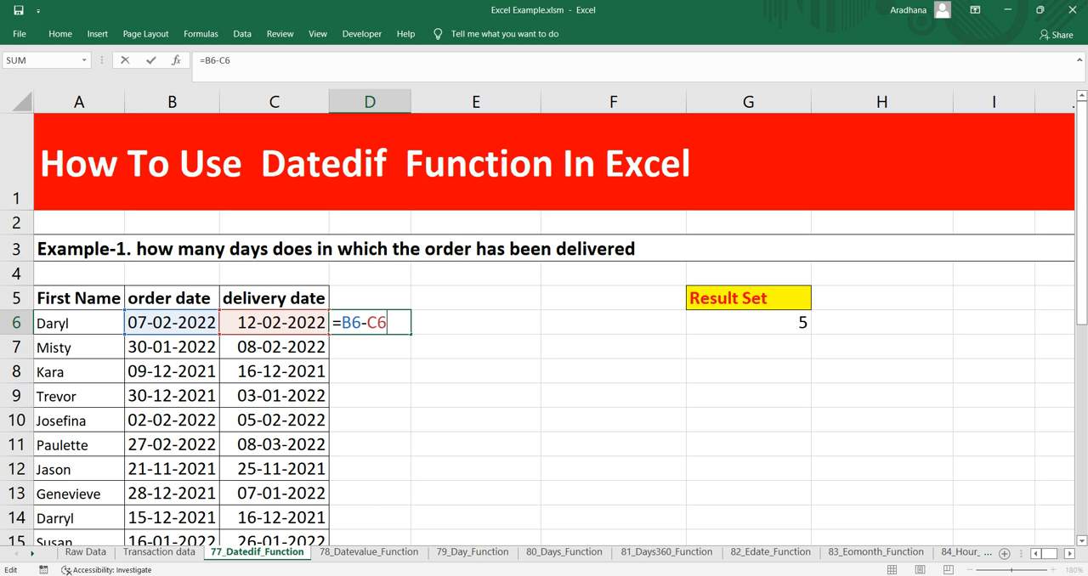
drag(255, 334, 124, 323)
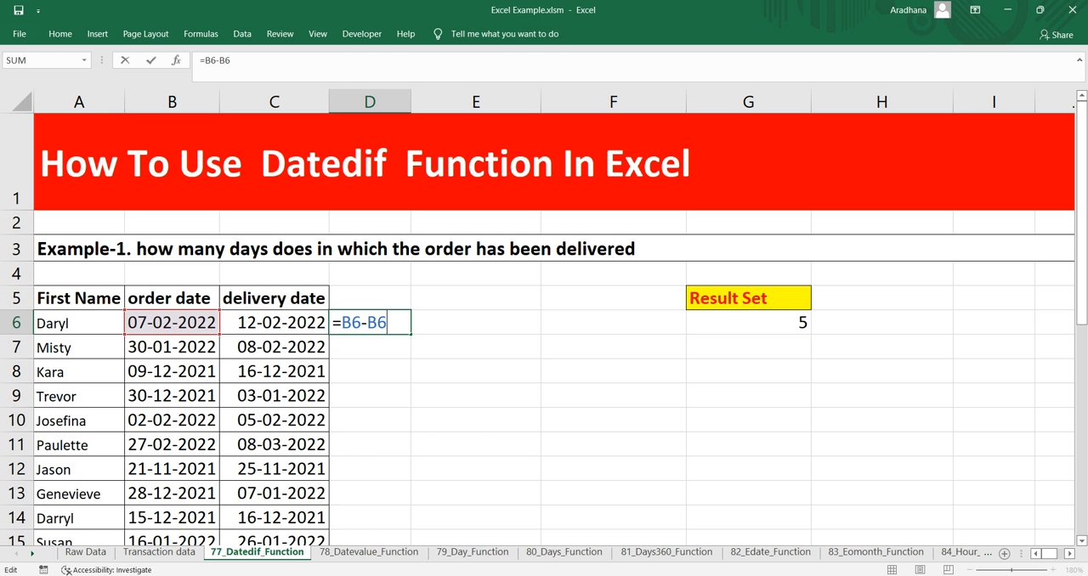
click(352, 323)
key(BackSpace)
text(C)
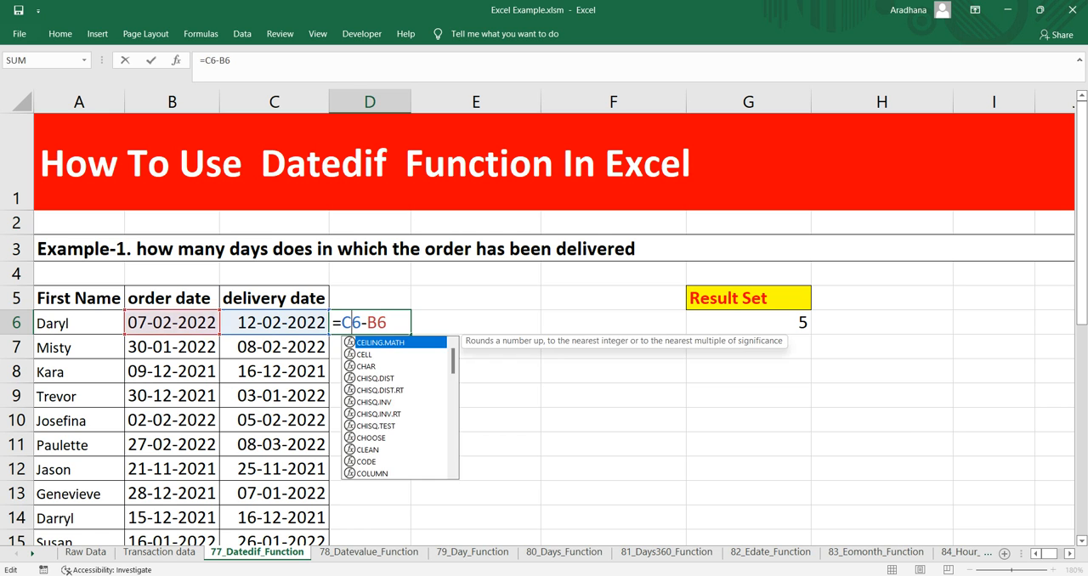
key(Return)
click(370, 323)
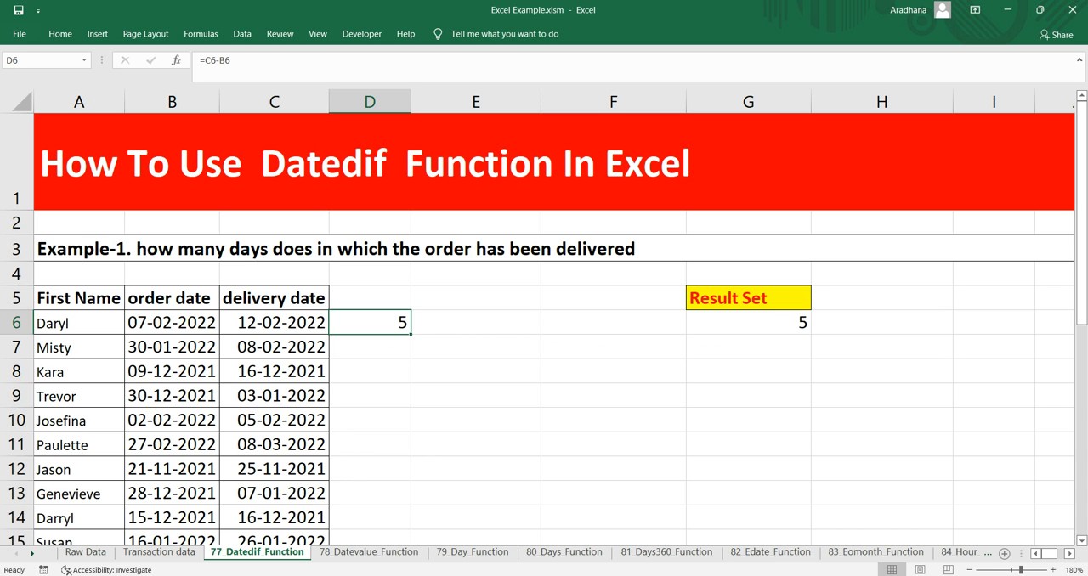
key(Delete)
Fill the day-count DATEDIF formula from G6 down to G16 for all the orders
click(748, 323)
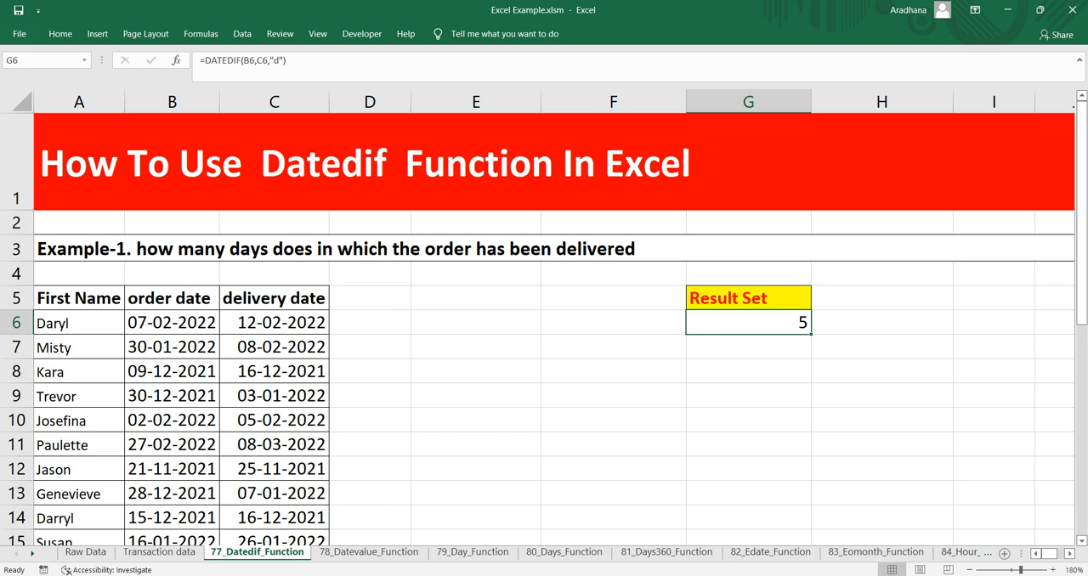
key(F2)
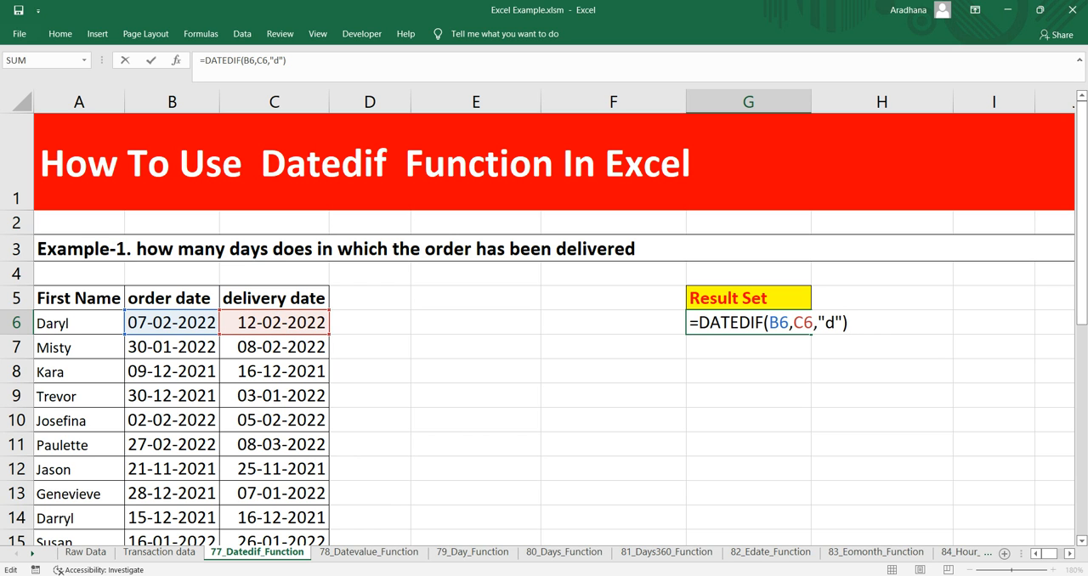
key(ctrl+Return)
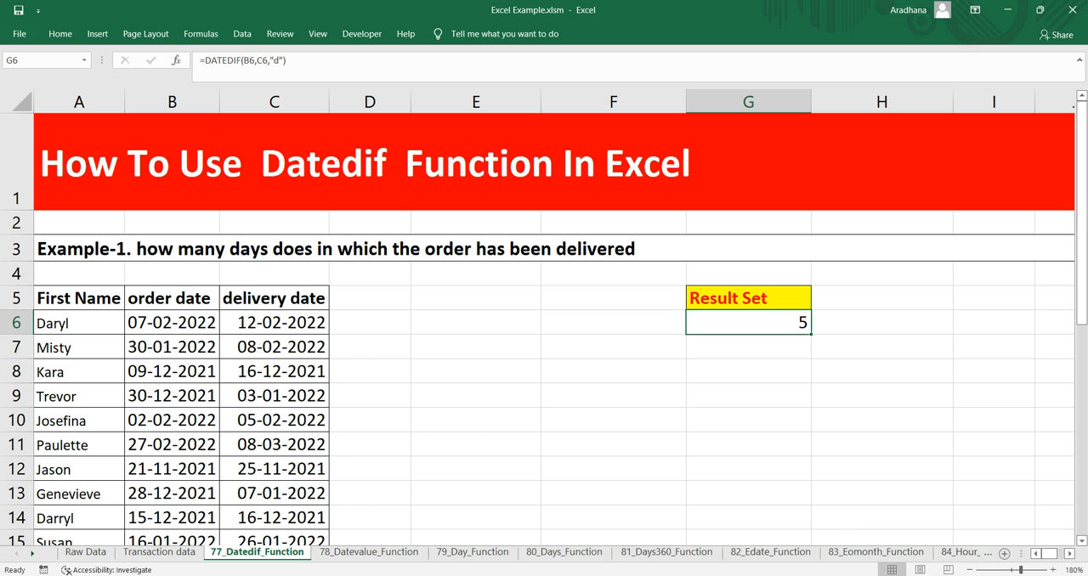
key(Right)
key(Left)
drag(810, 334, 811, 426)
click(748, 321)
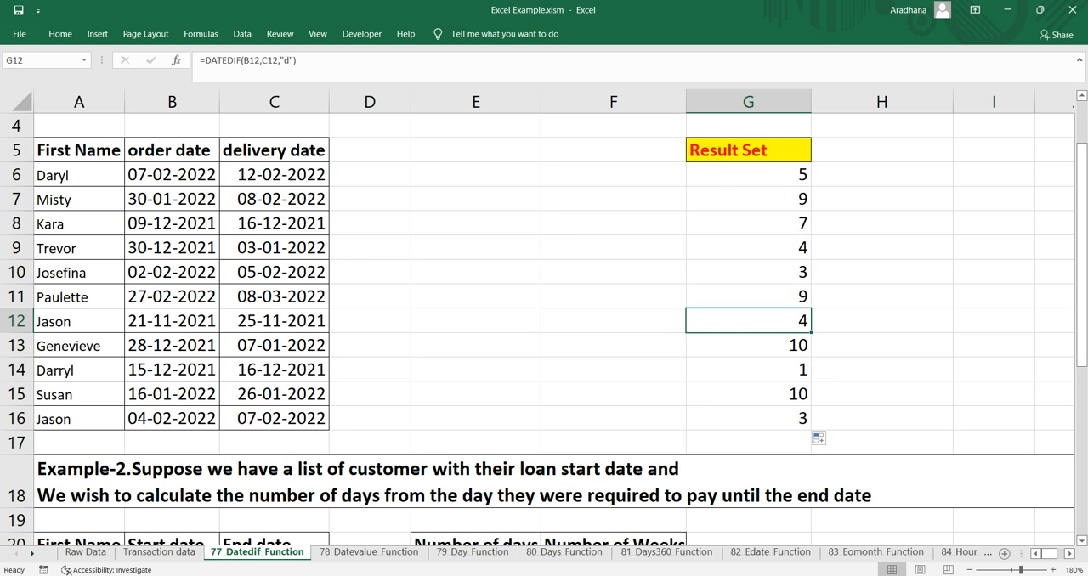
Start a second DATEDIF formula in F6 with order date B6 as the start date
scroll(748, 321, up, 1)
click(748, 322)
click(613, 322)
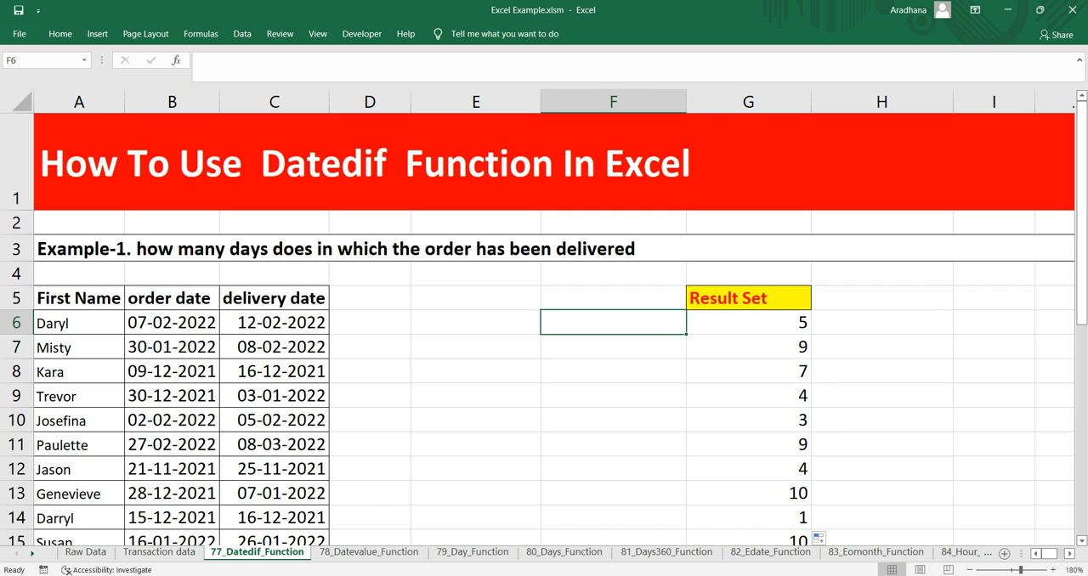
text(=)
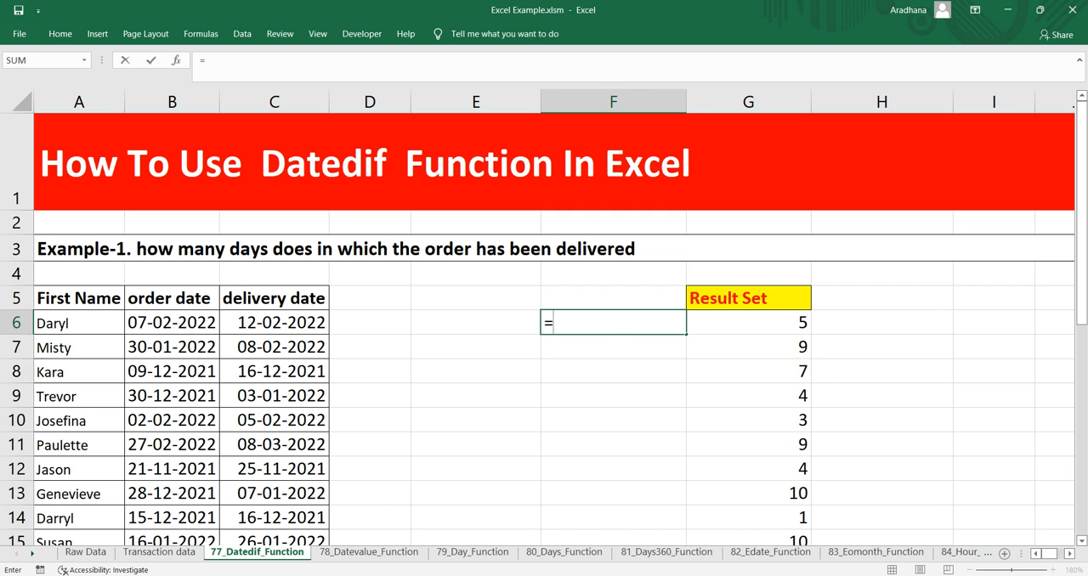
text(datedif()
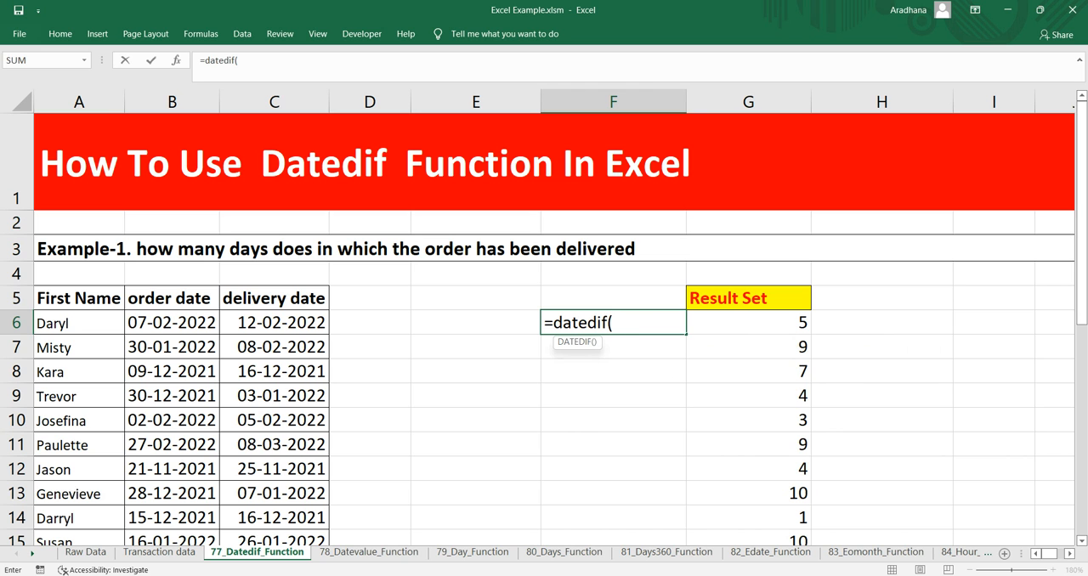
key(Up)
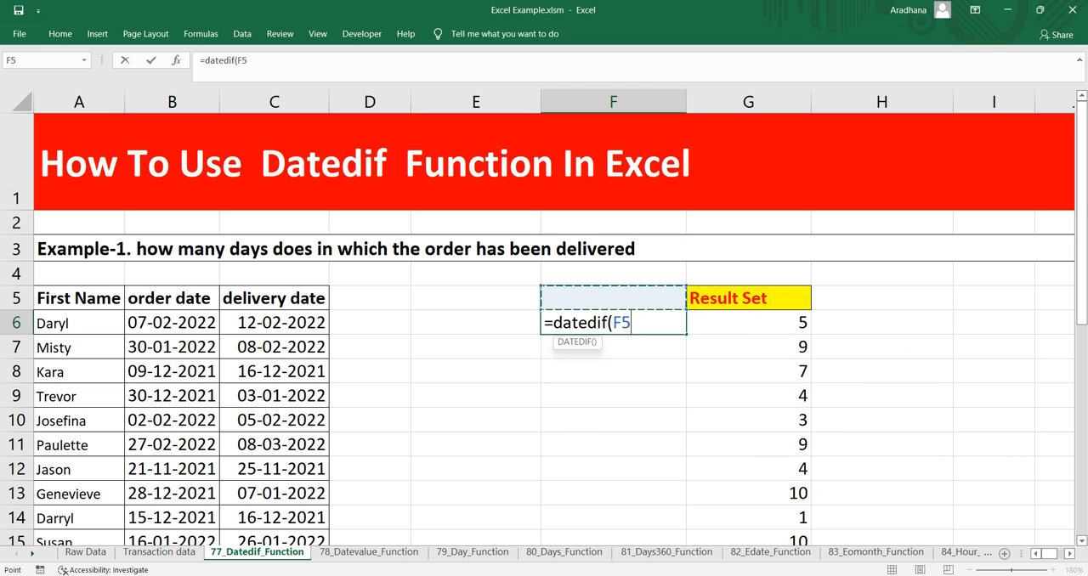
key(Left)
key(Left)
Complete the F6 DATEDIF formula with delivery date C6 as the end date and "m" as the unit
key(Left)
key(Left)
key(Down)
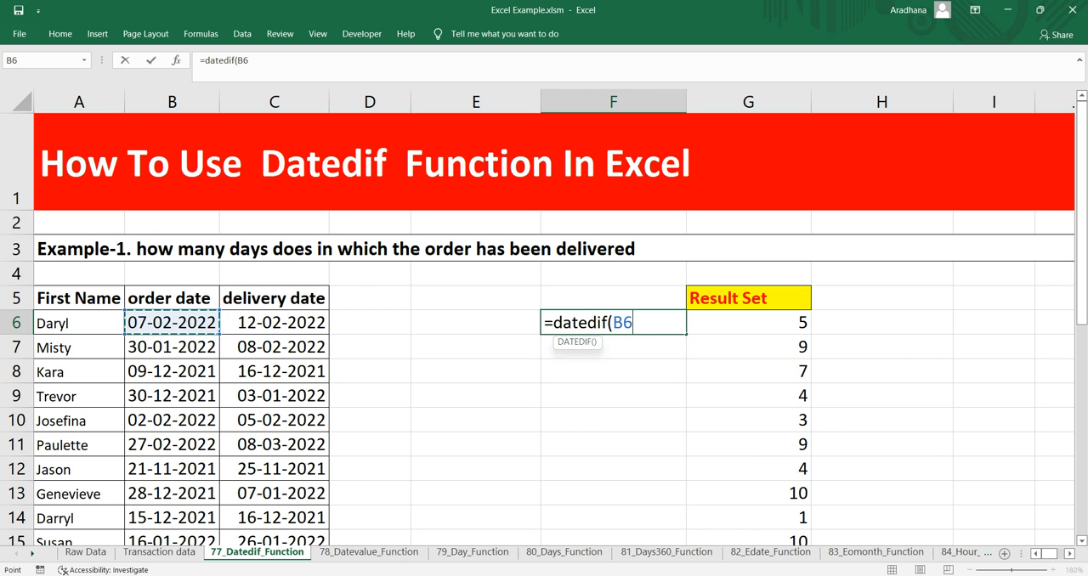
text(,)
key(Up)
key(Left)
key(Left)
key(Left)
key(Down)
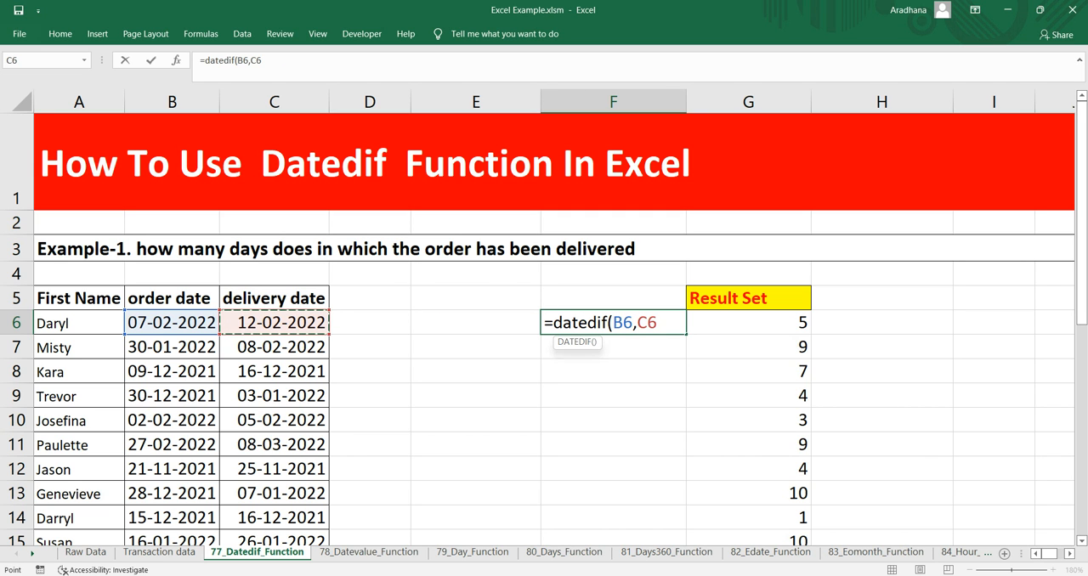
text(,"m"))
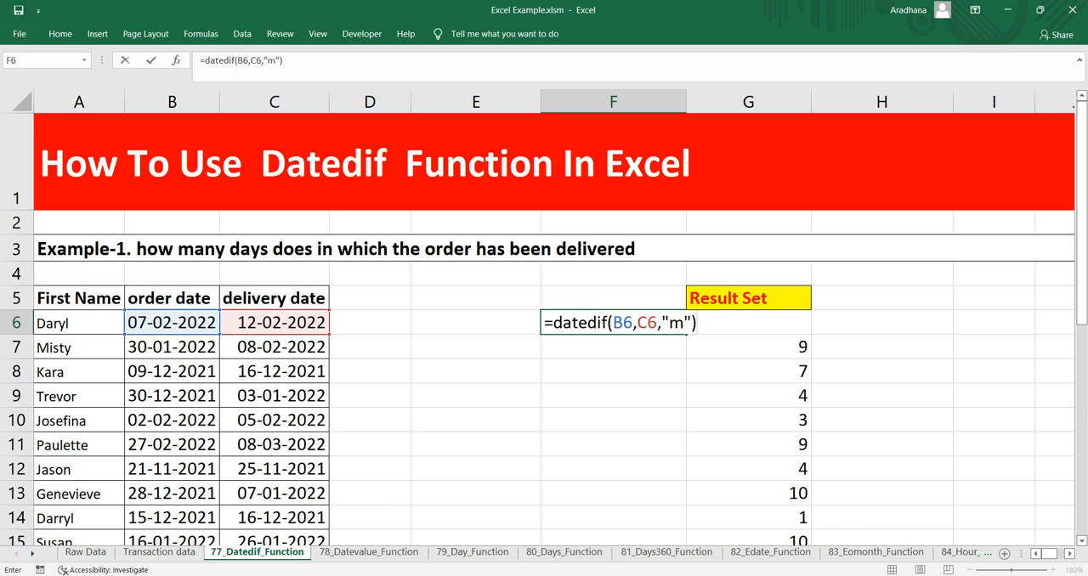
key(Return)
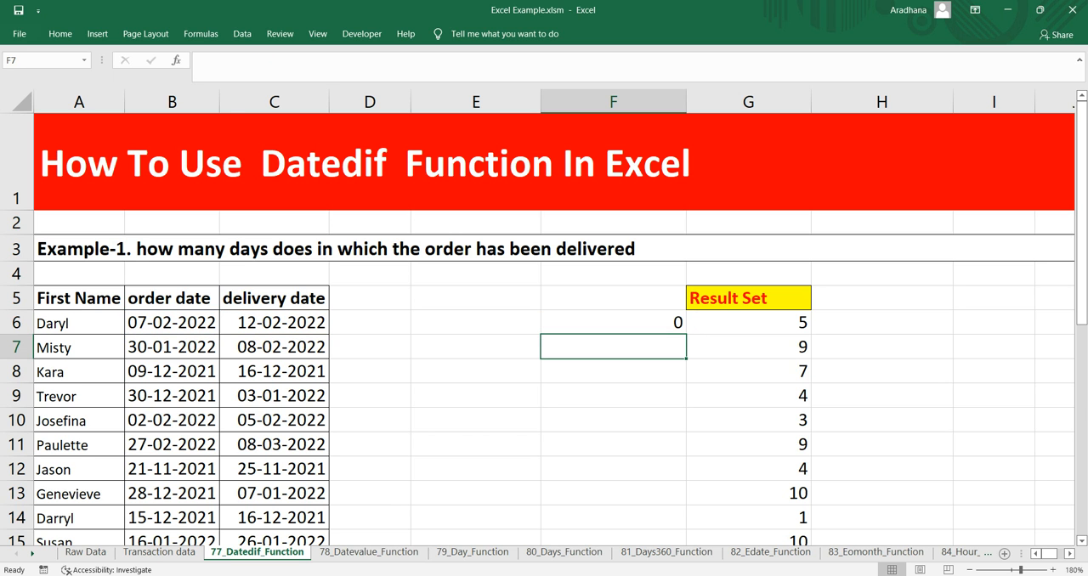
Examine the order and delivery dates in row 7 and the month-count formula in F6
drag(172, 348, 276, 348)
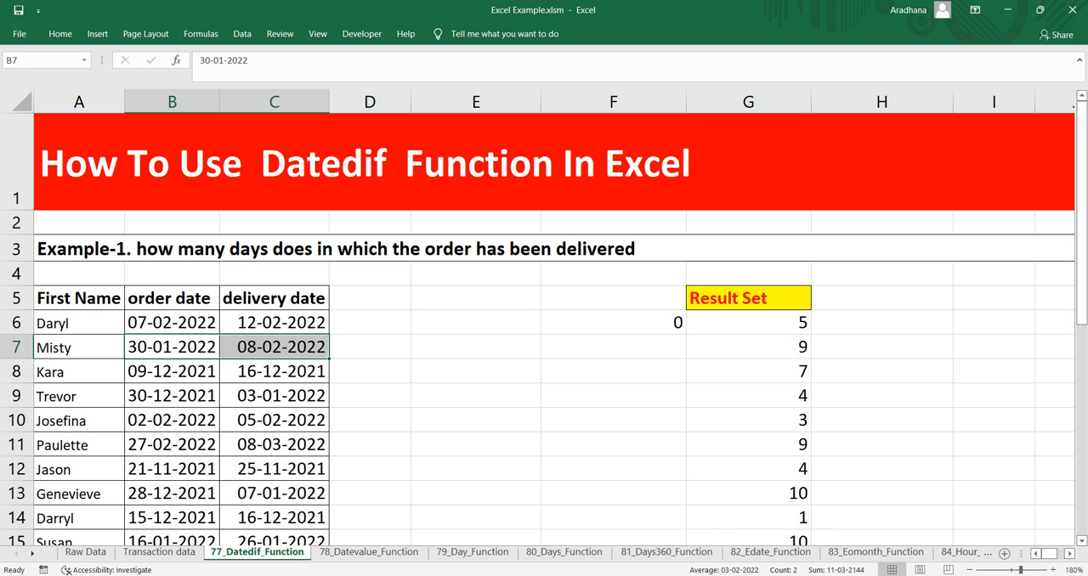
click(172, 348)
click(274, 347)
click(613, 323)
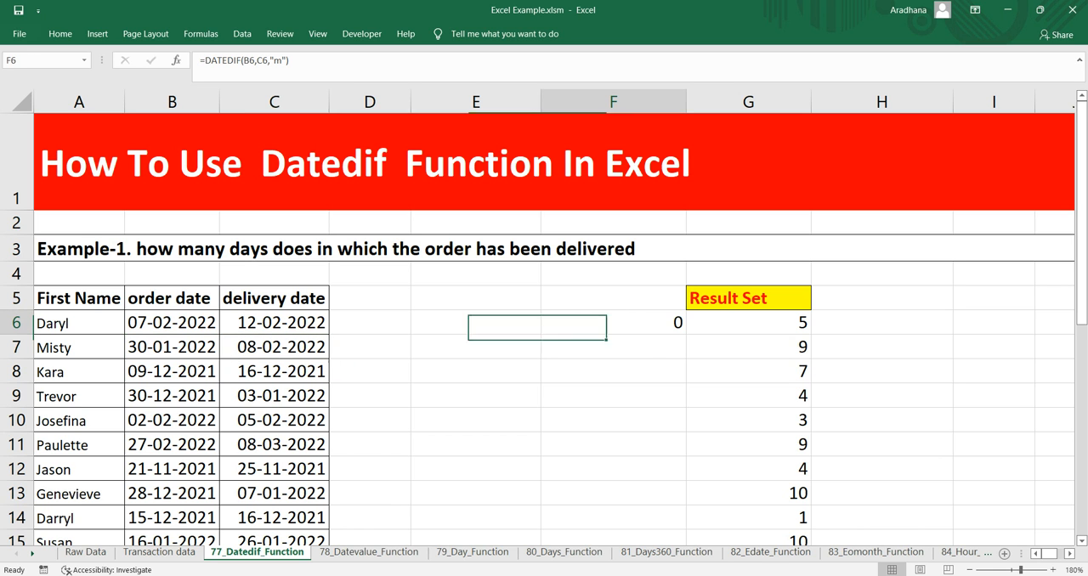
Fill the month-count DATEDIF formula from F6 down to F7
click(612, 347)
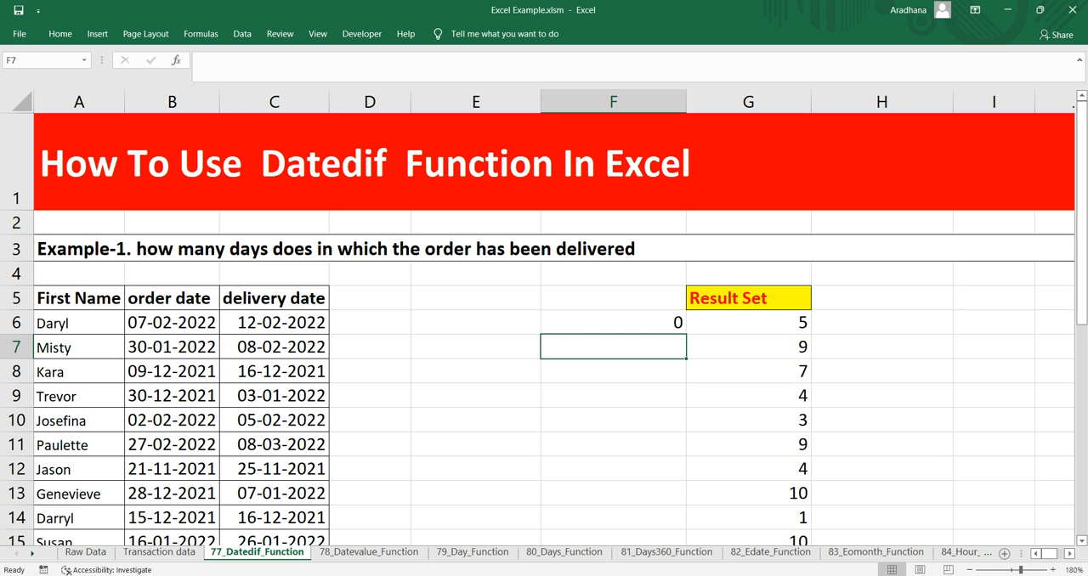
click(613, 323)
drag(612, 323, 612, 346)
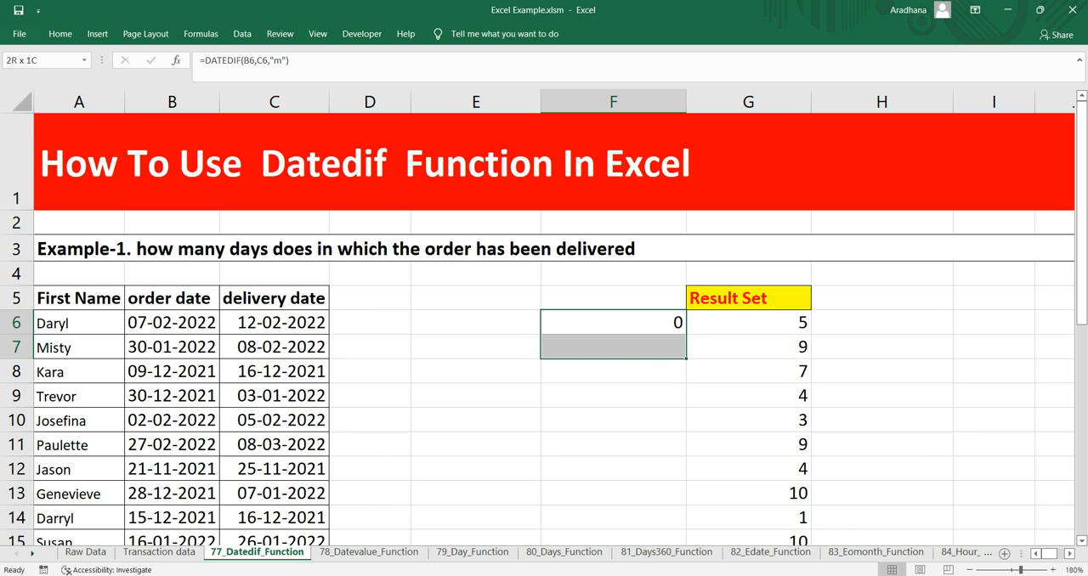
key(ctrl+d)
click(613, 347)
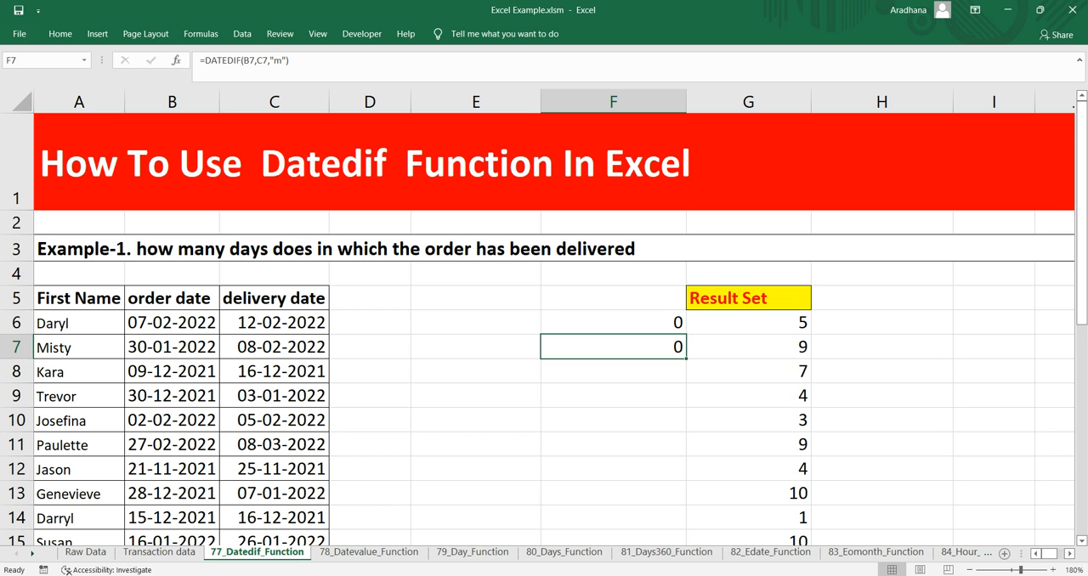
Compare the order and delivery dates in row 7 with the day-count formula in G7
drag(171, 347, 273, 346)
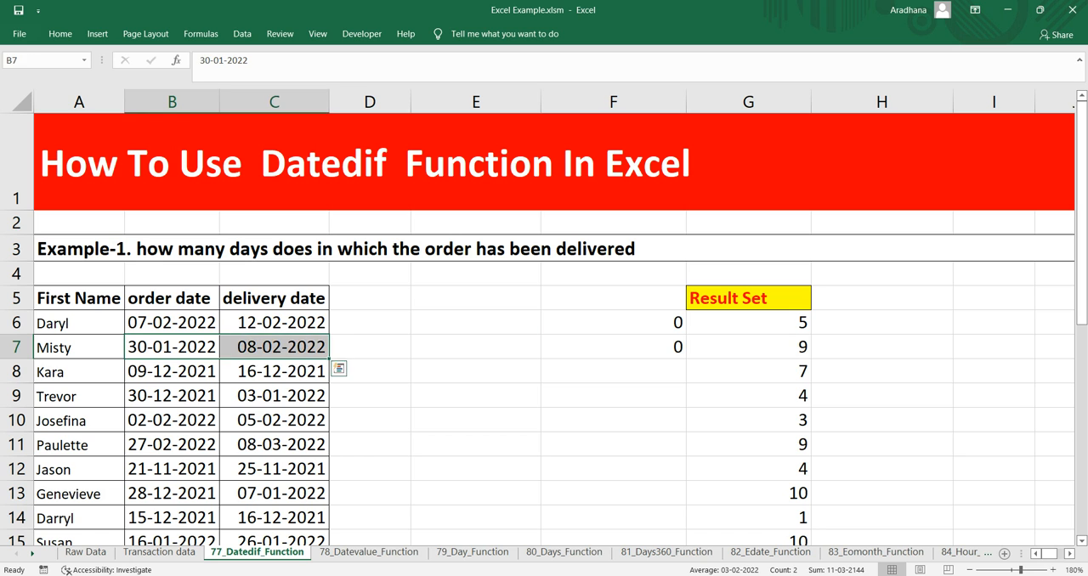
click(748, 347)
click(882, 347)
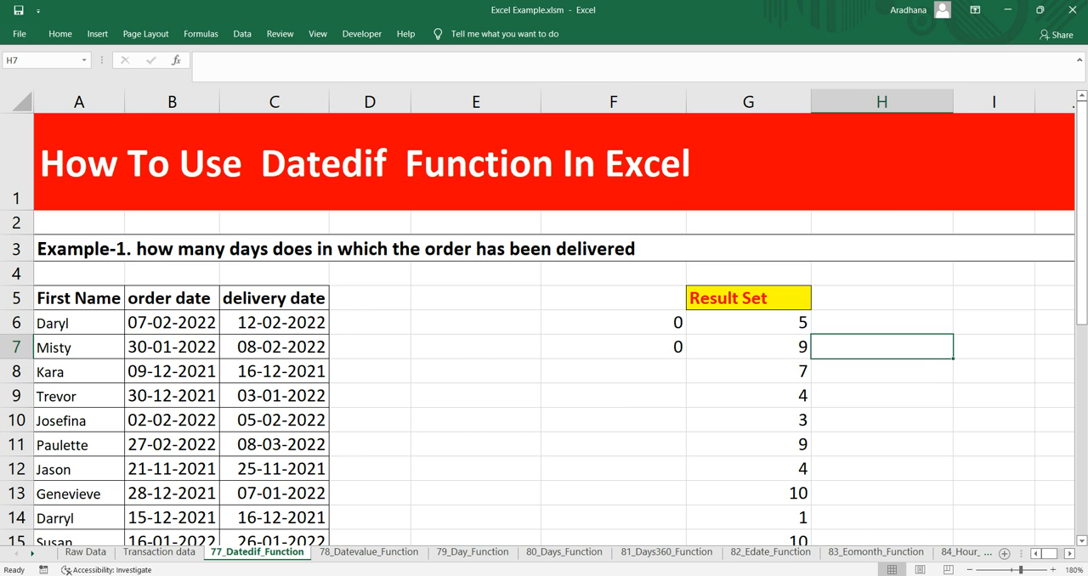
click(748, 346)
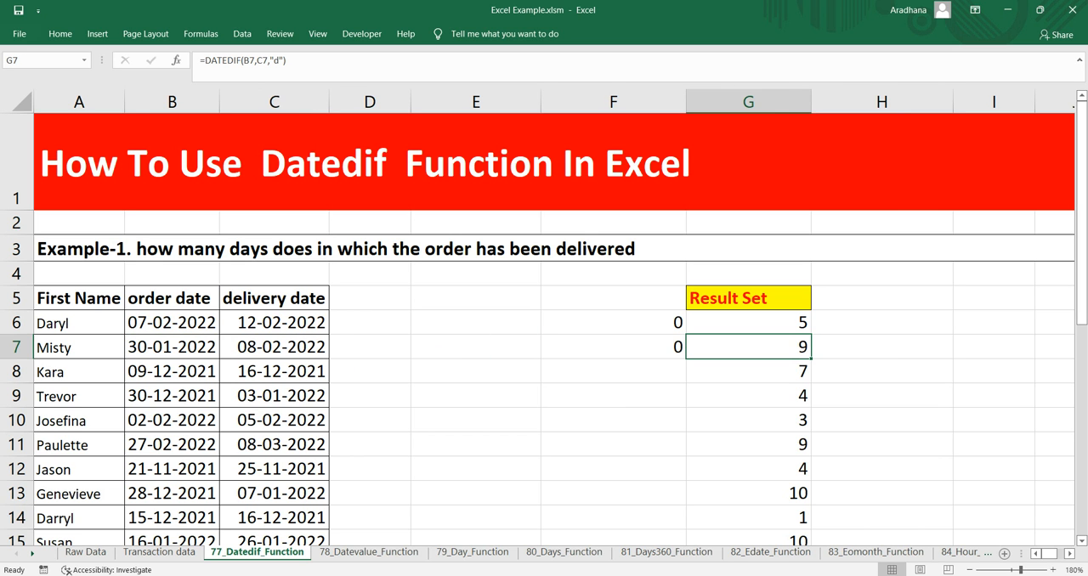
click(881, 346)
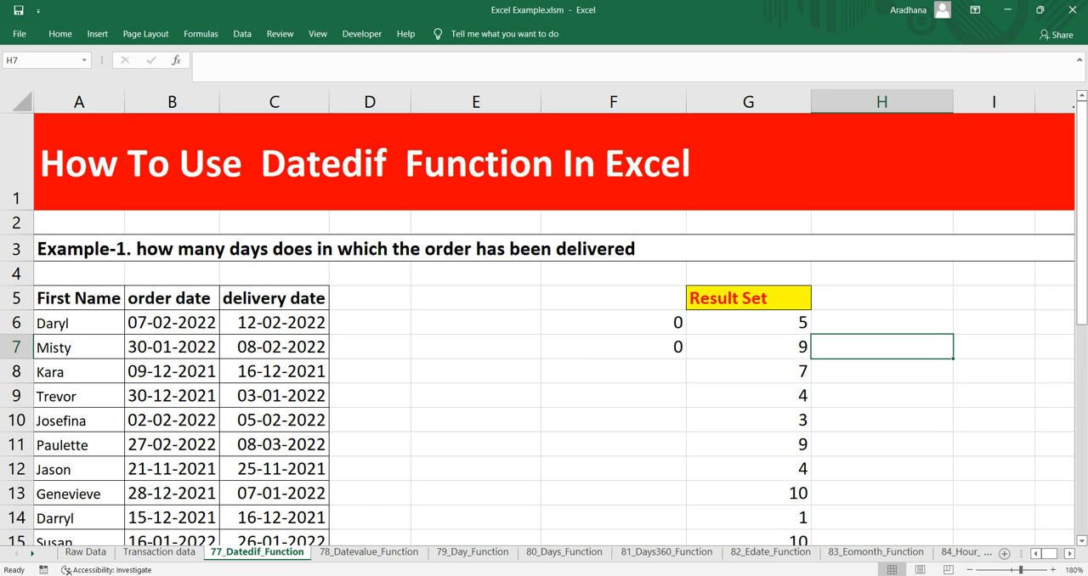
Change the delivery date in C7 to 08-03-2022
key(Left)
key(Left)
key(Left)
key(Left)
key(Left)
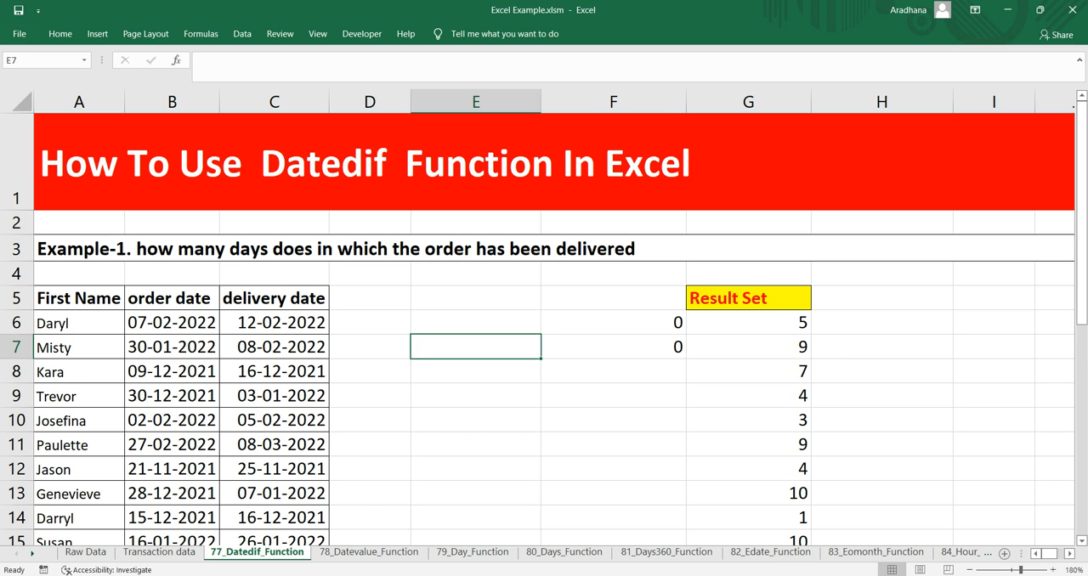
key(F2)
key(Left)
key(Left)
key(Left)
key(Left)
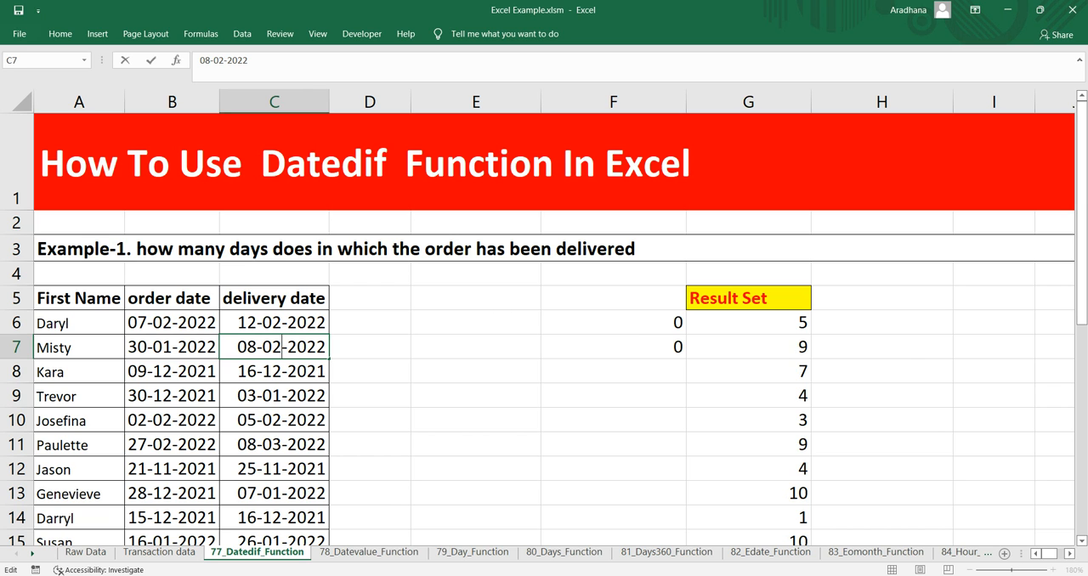
key(BackSpace)
text(3)
key(Return)
Examine the day and month counts in row 7 against the dates in B7 and C7
key(Up)
key(Right)
key(Right)
key(Right)
key(Right)
key(Right)
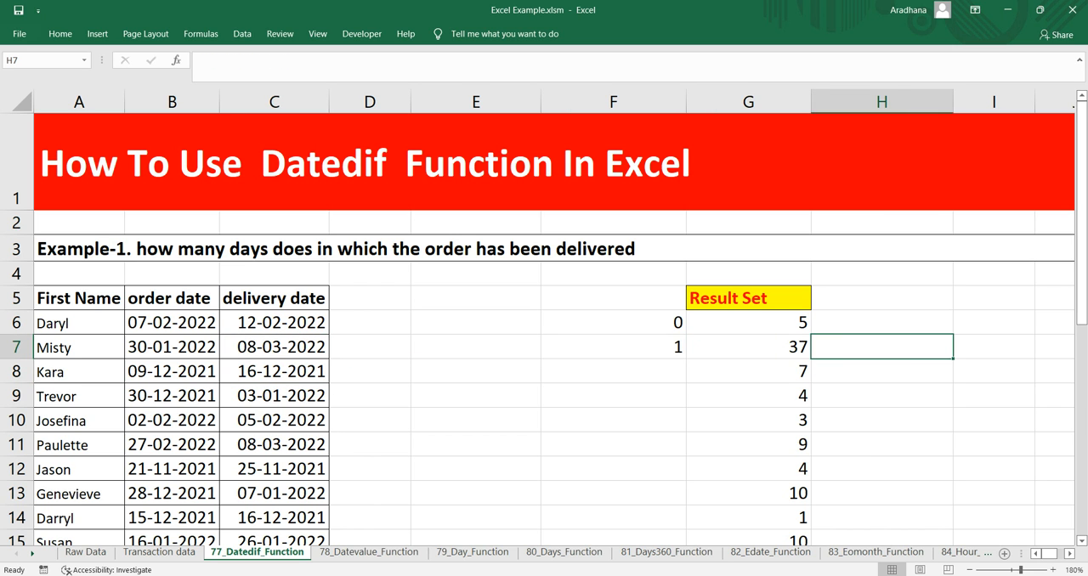
key(Left)
key(Right)
click(273, 347)
drag(173, 347, 274, 348)
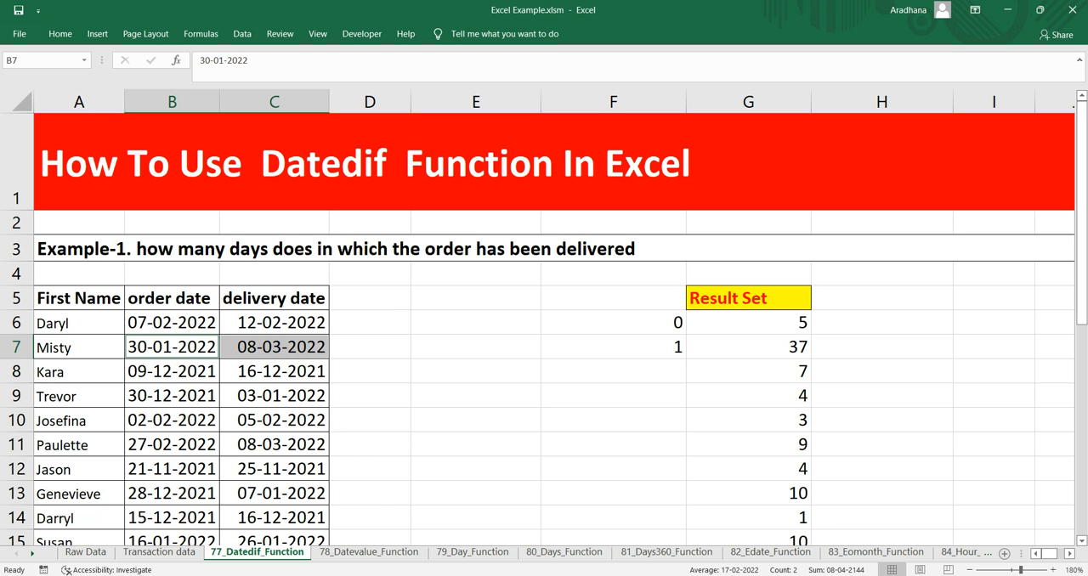
click(612, 348)
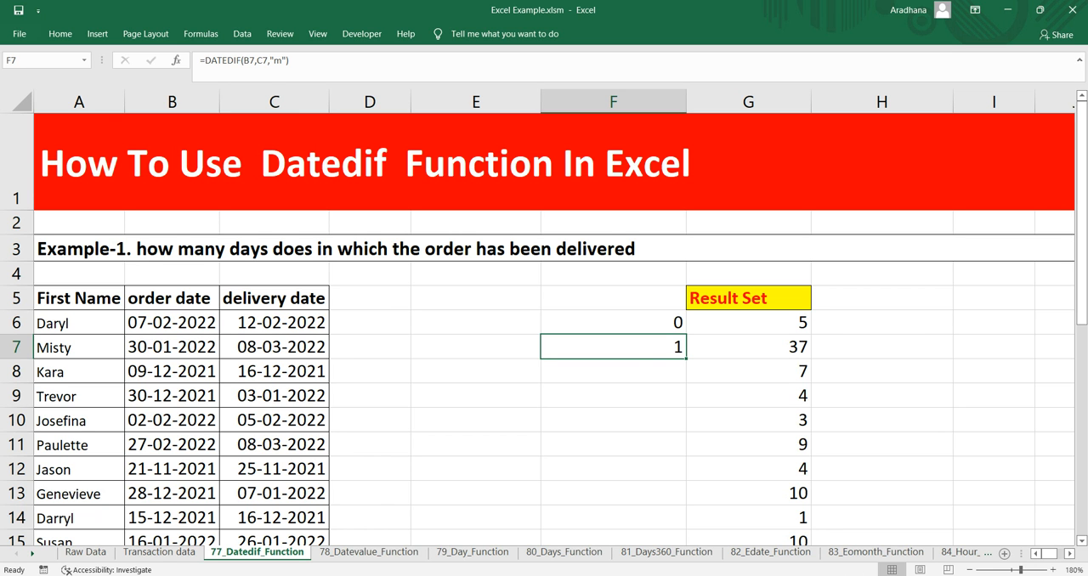
Change the unit in the F7 DATEDIF formula to "y" to count full years
scroll(543, 323, down, 1)
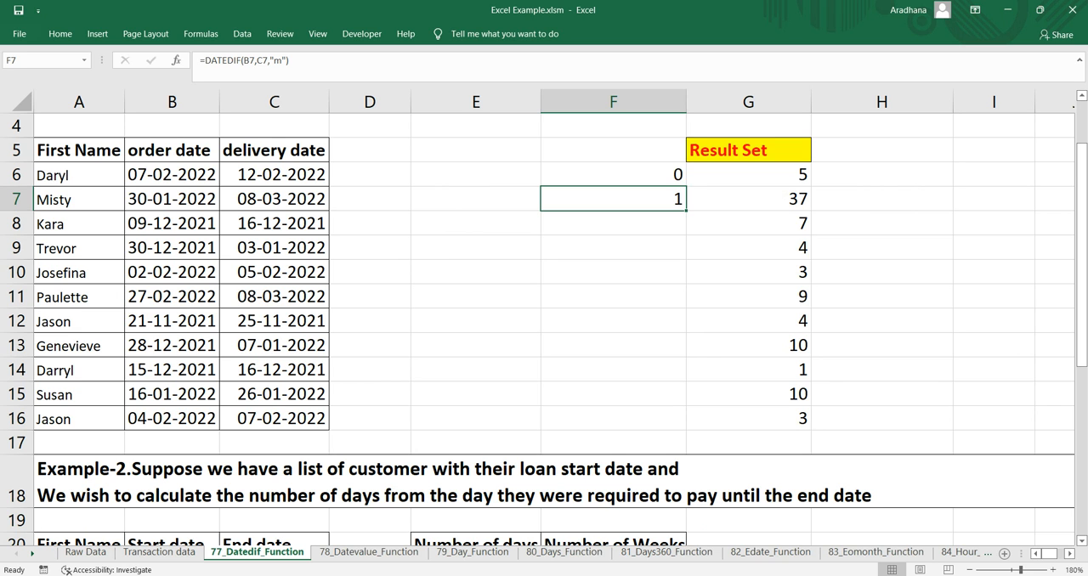
key(F2)
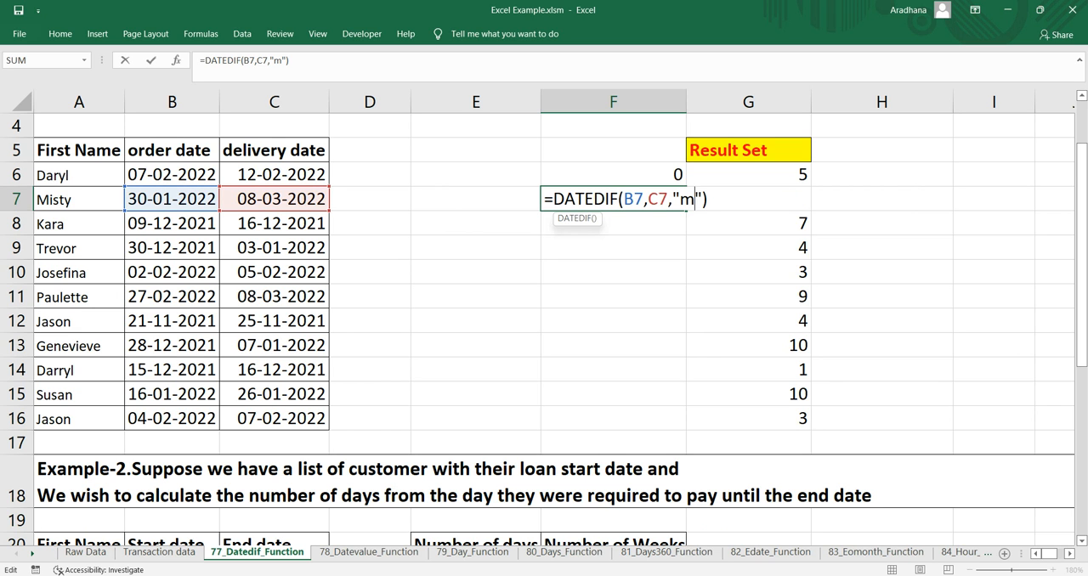
key(Left)
key(Left)
key(BackSpace)
text(y)
key(Return)
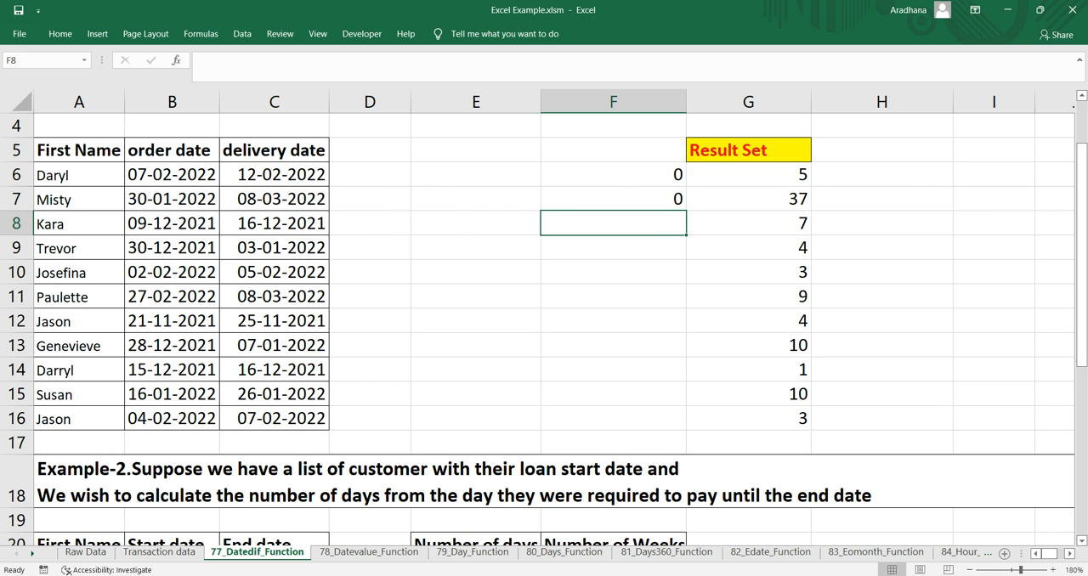
Change the year of the delivery date in C7 to 2024
double_click(263, 199)
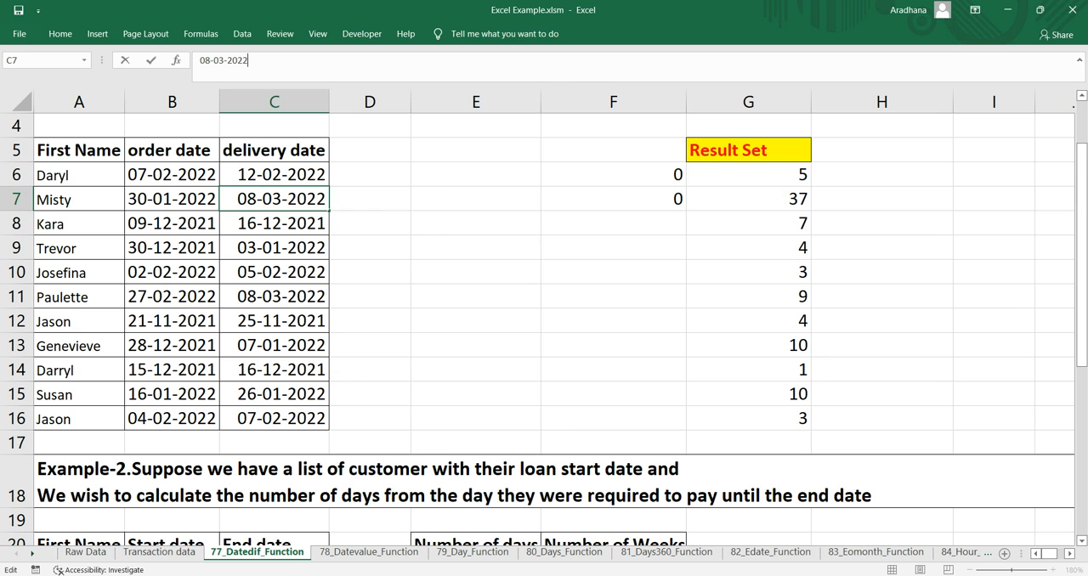
key(BackSpace)
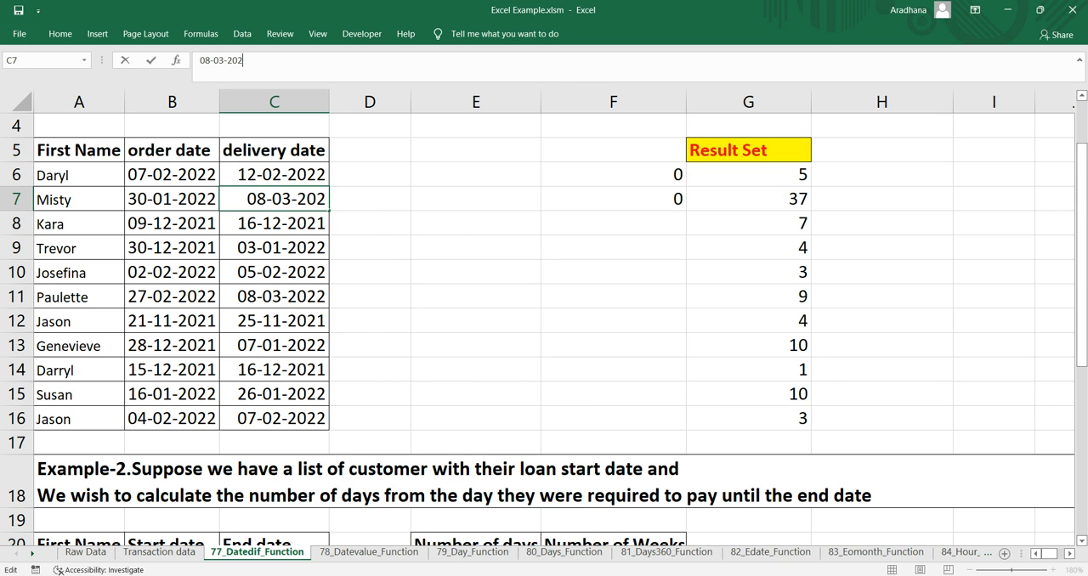
text(4)
key(Return)
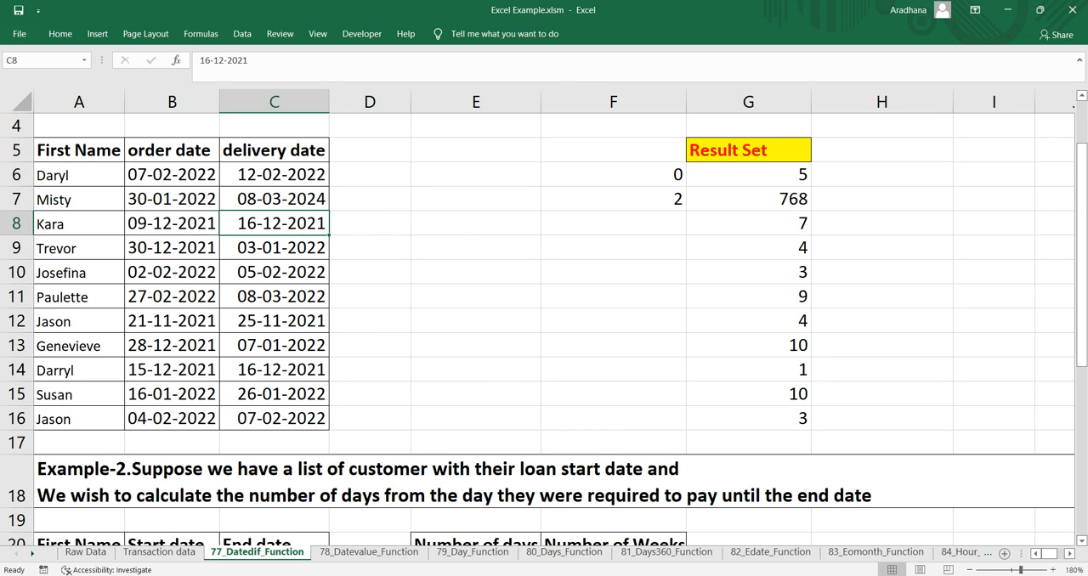
Examine the year-count formula in F7 together with the dates in B7 and C7
click(613, 199)
scroll(613, 199, up, 1)
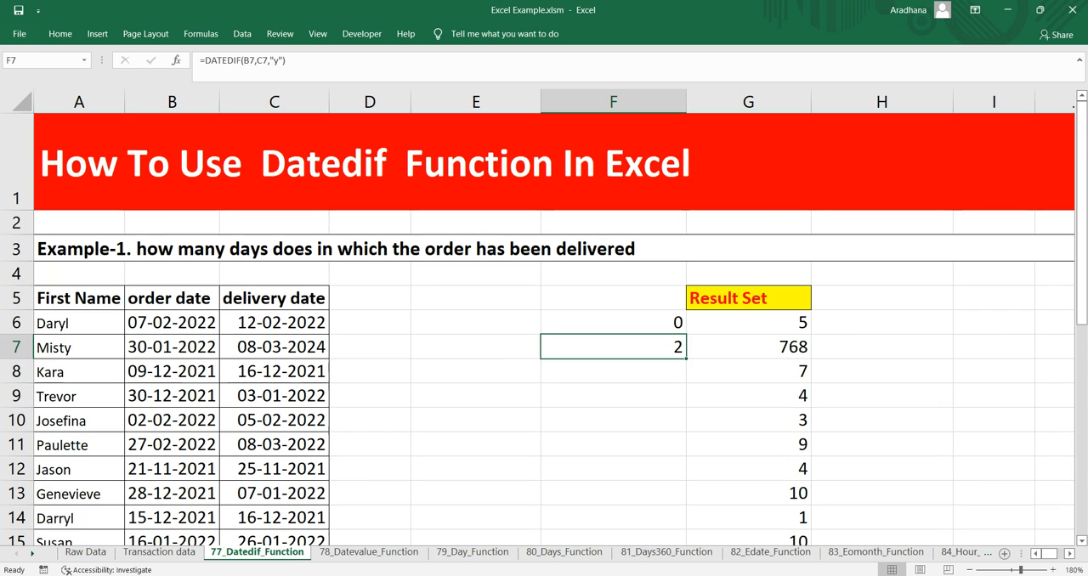
click(274, 347)
drag(172, 347, 273, 346)
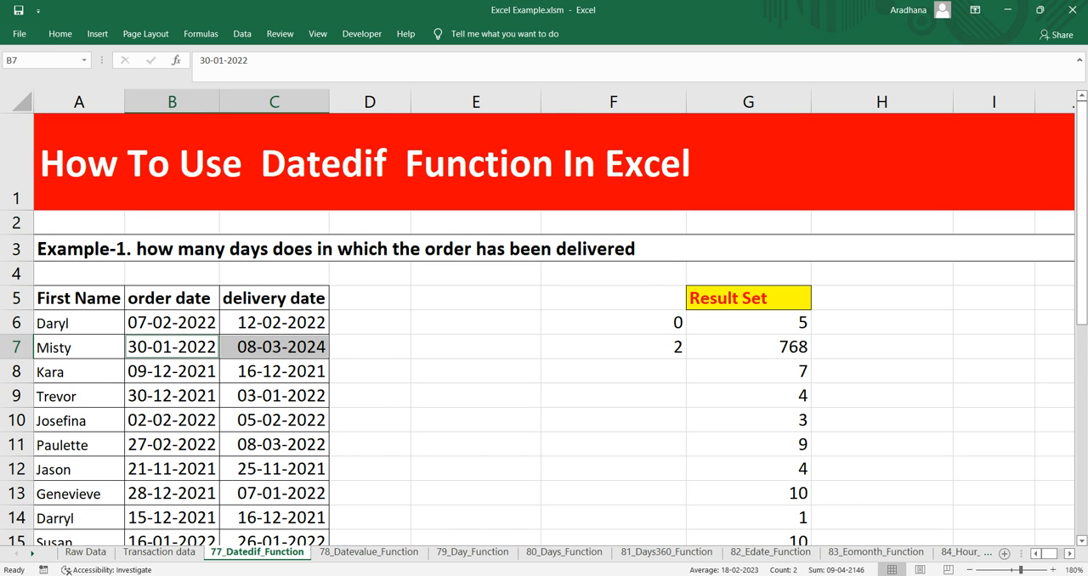
click(613, 347)
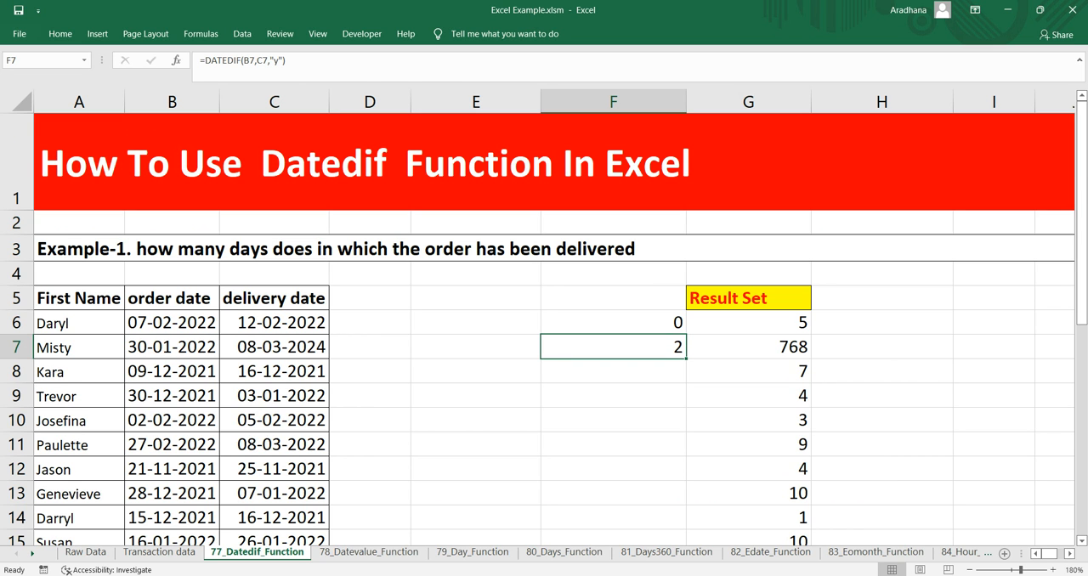
drag(171, 347, 274, 347)
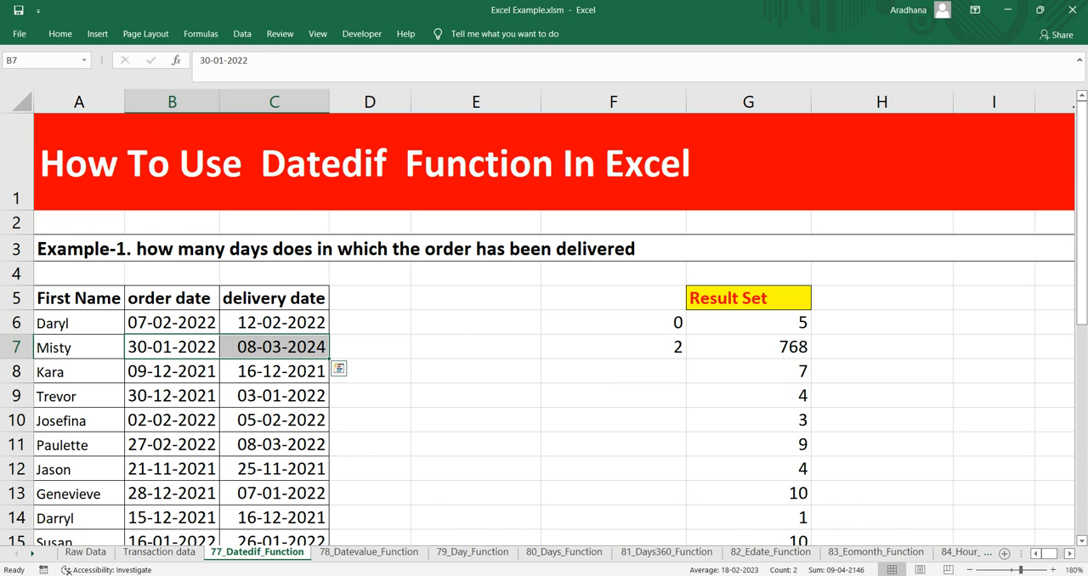
Enter =G7/365 in H7 to convert the day count into years and check it against F7
click(748, 347)
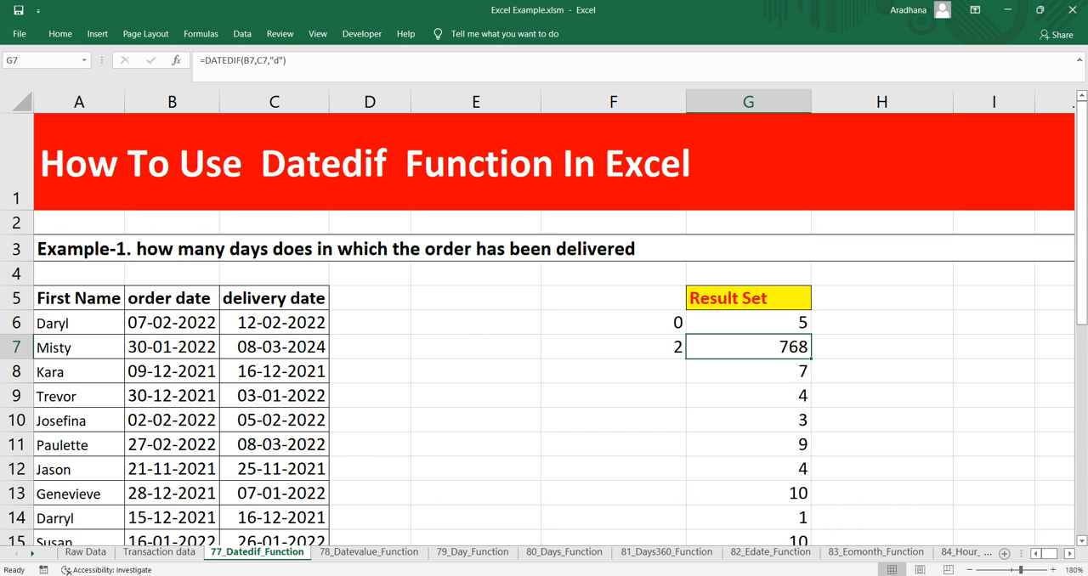
key(Right)
text(=)
key(Left)
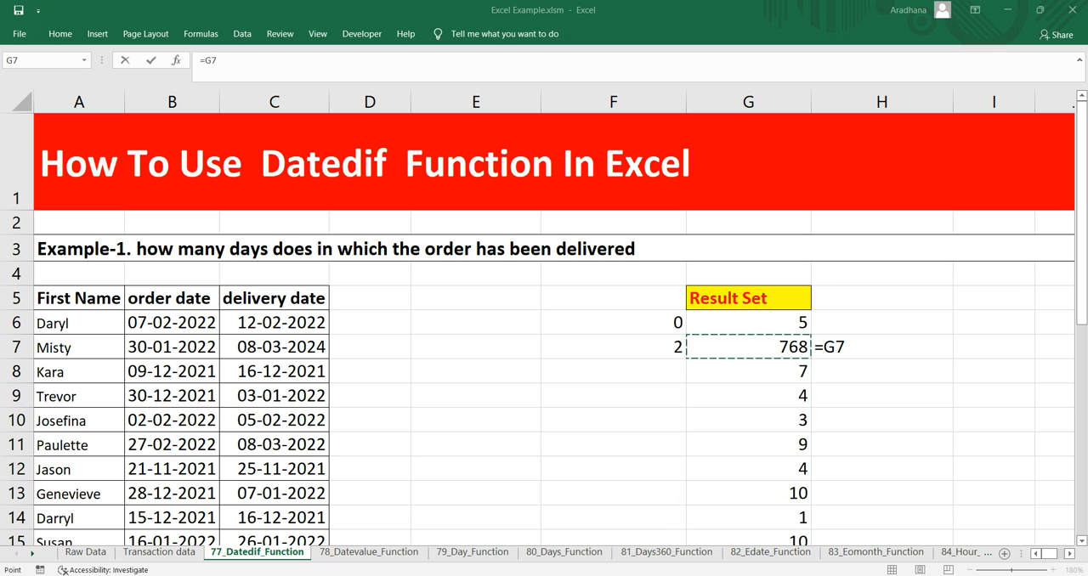
text(/)
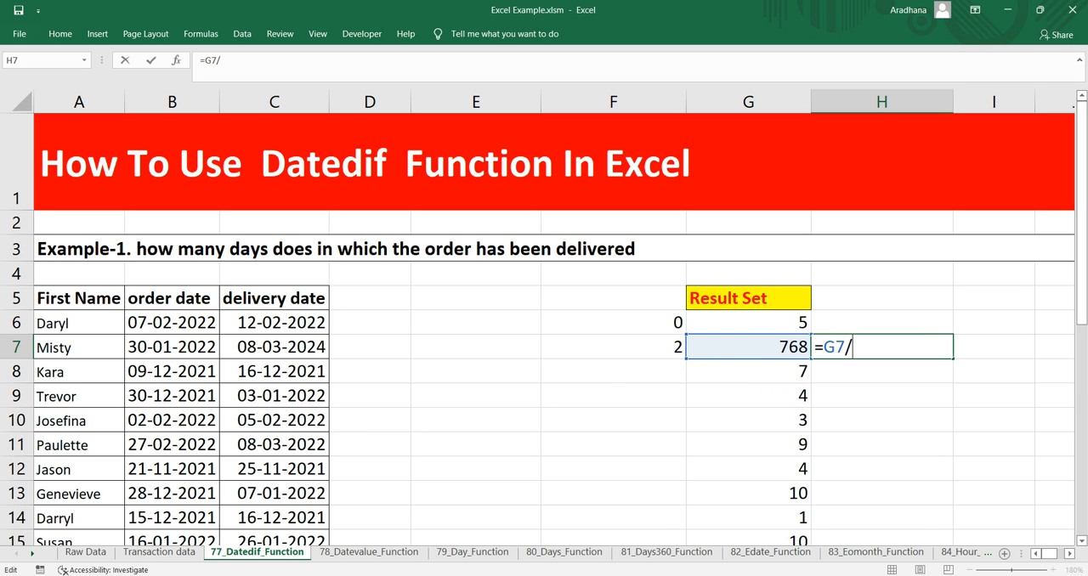
text(365)
key(Return)
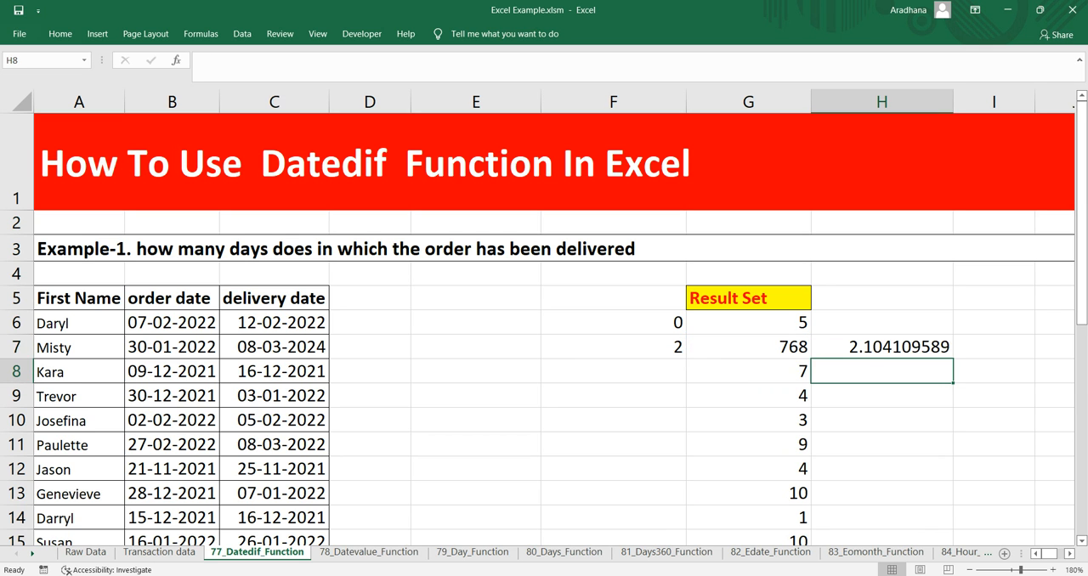
double_click(863, 346)
key(Escape)
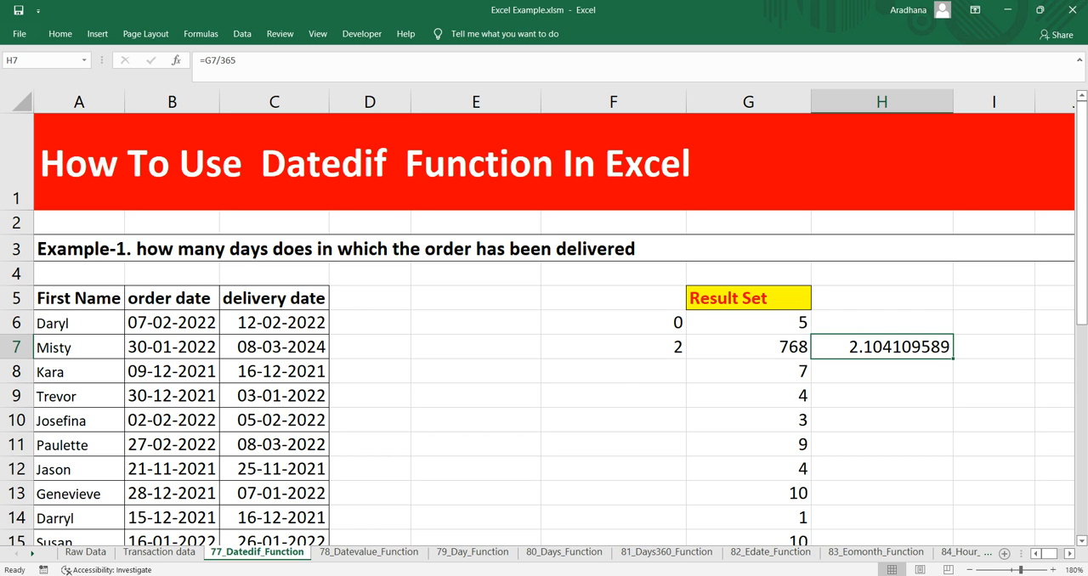
click(612, 346)
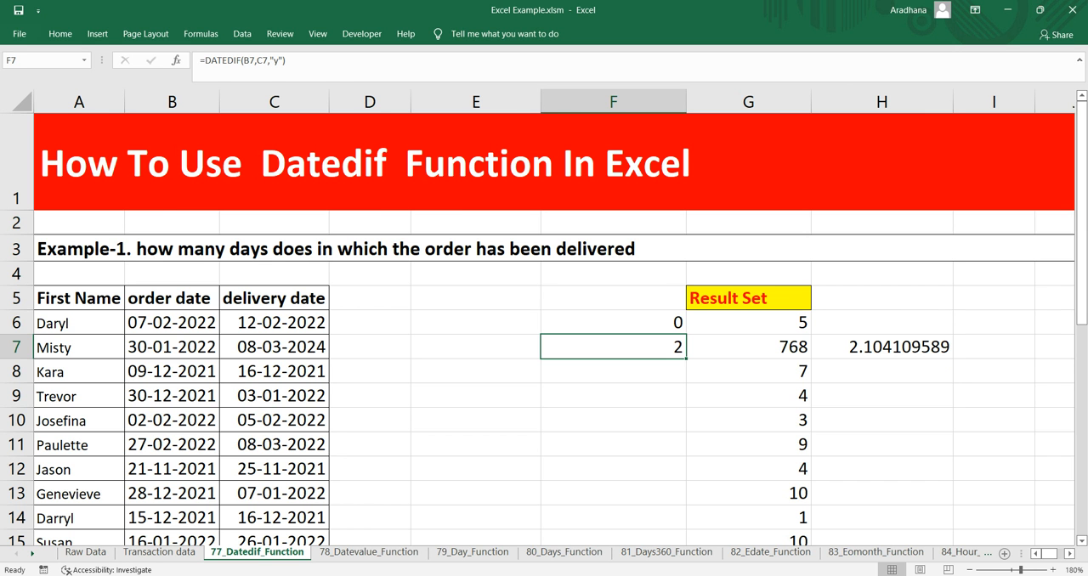
Enter =DATEDIF(B21,C21,"d") in E21 to calculate the number of days between the start and end dates in Example-2
scroll(544, 329, down, 5)
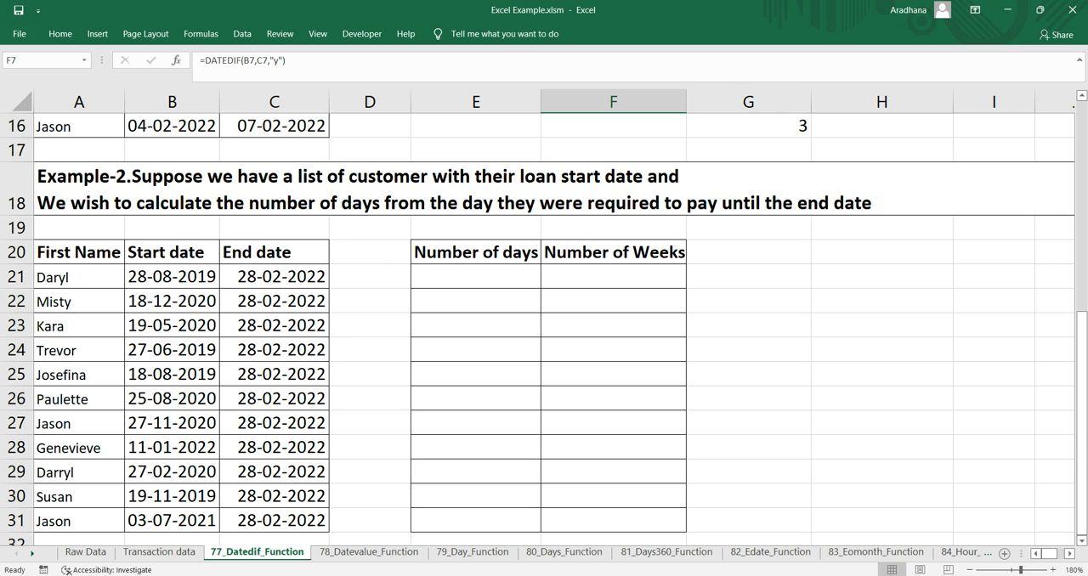
click(476, 277)
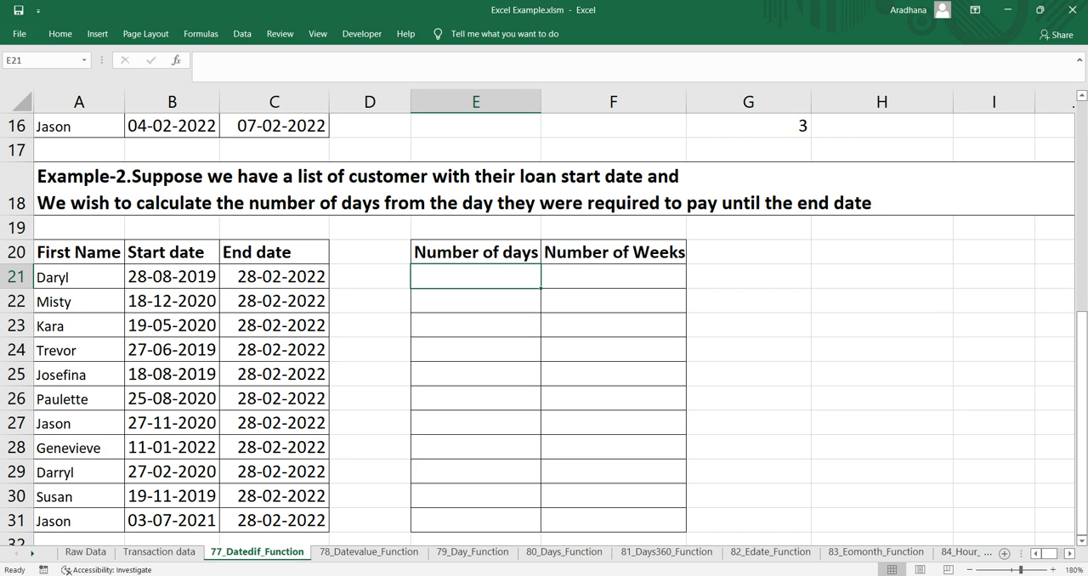
text(=)
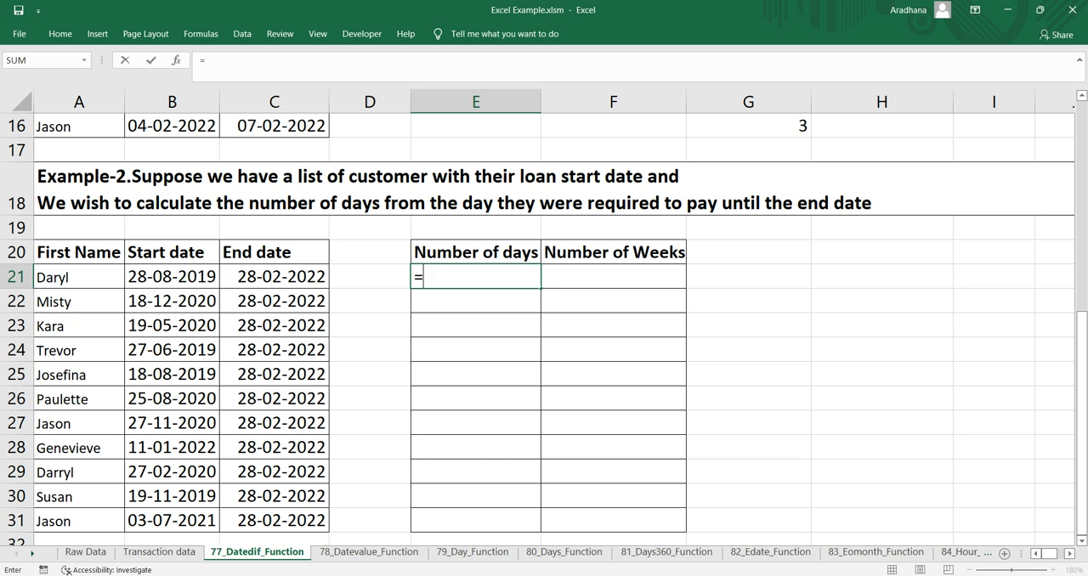
text(da)
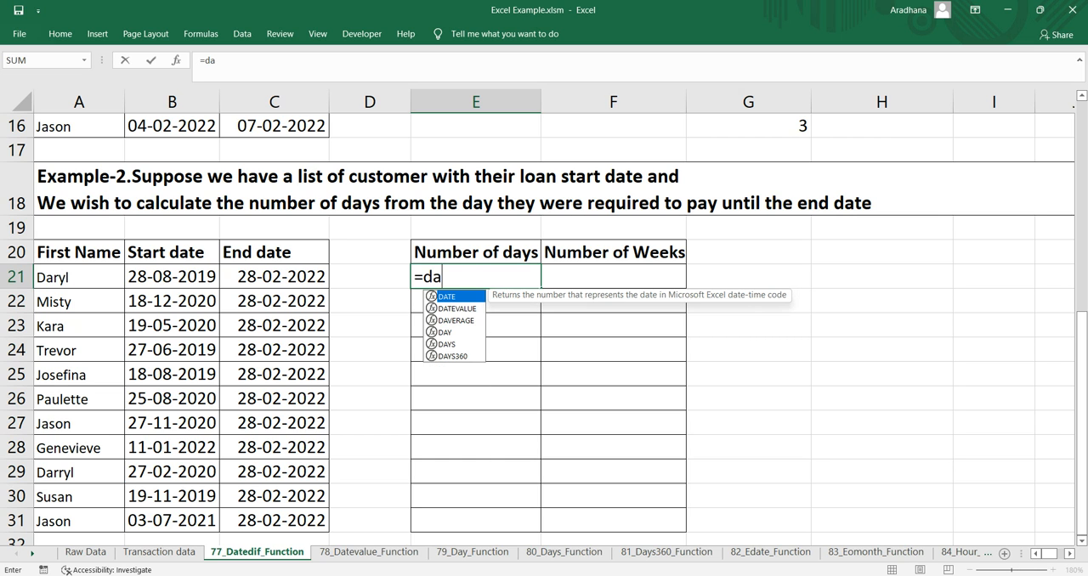
text(tedif()
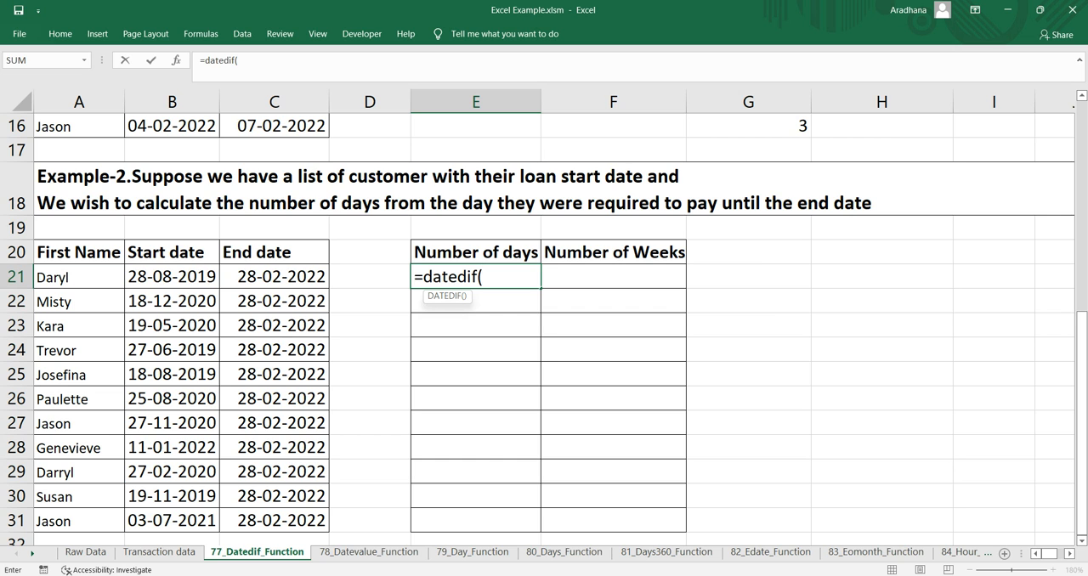
key(Up)
key(Left)
key(Left)
key(Left)
key(Down)
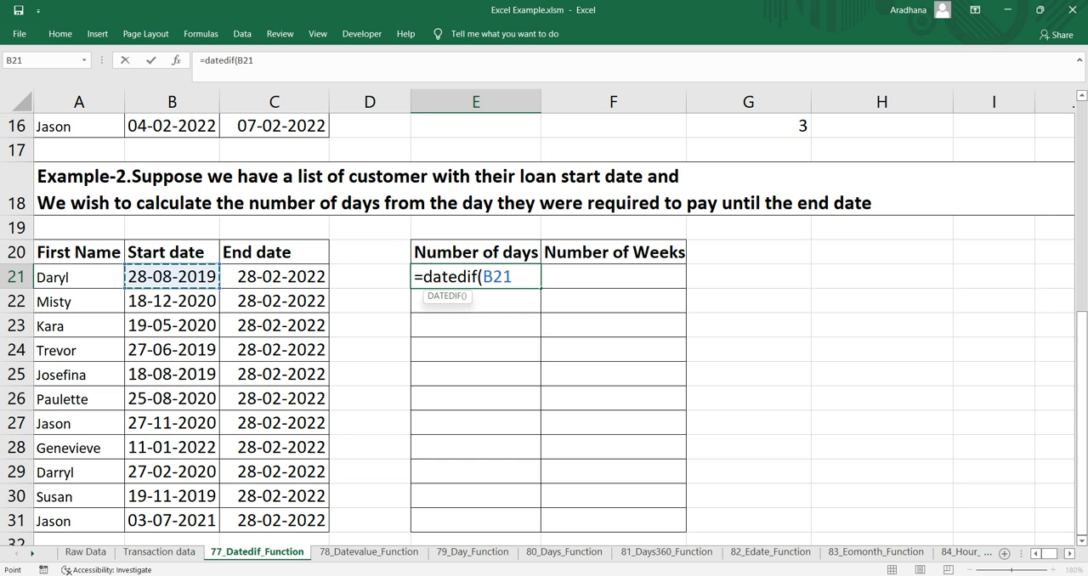
text(,)
key(Up)
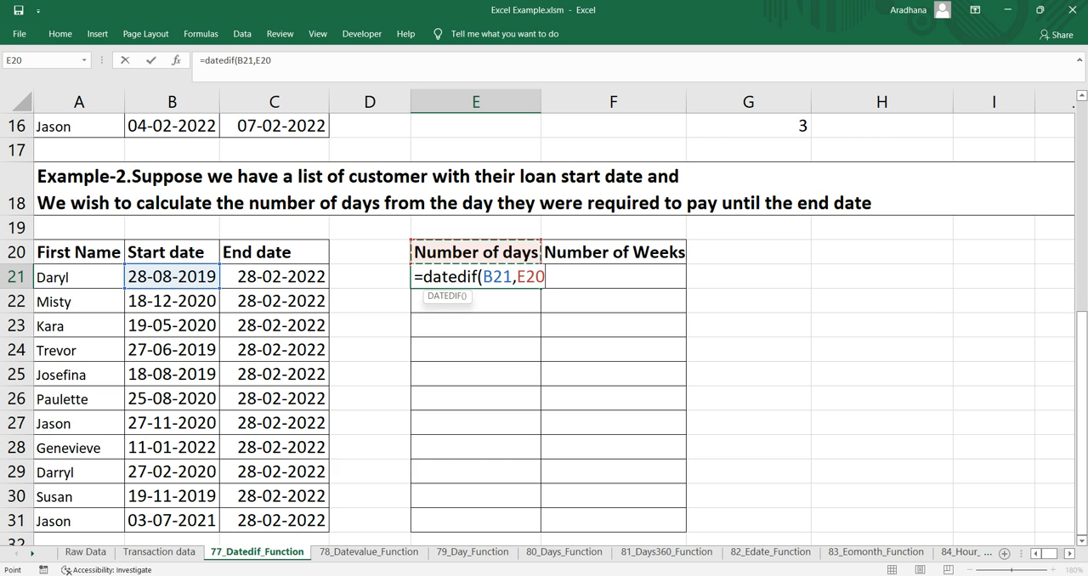
key(Left)
key(Left)
key(Down)
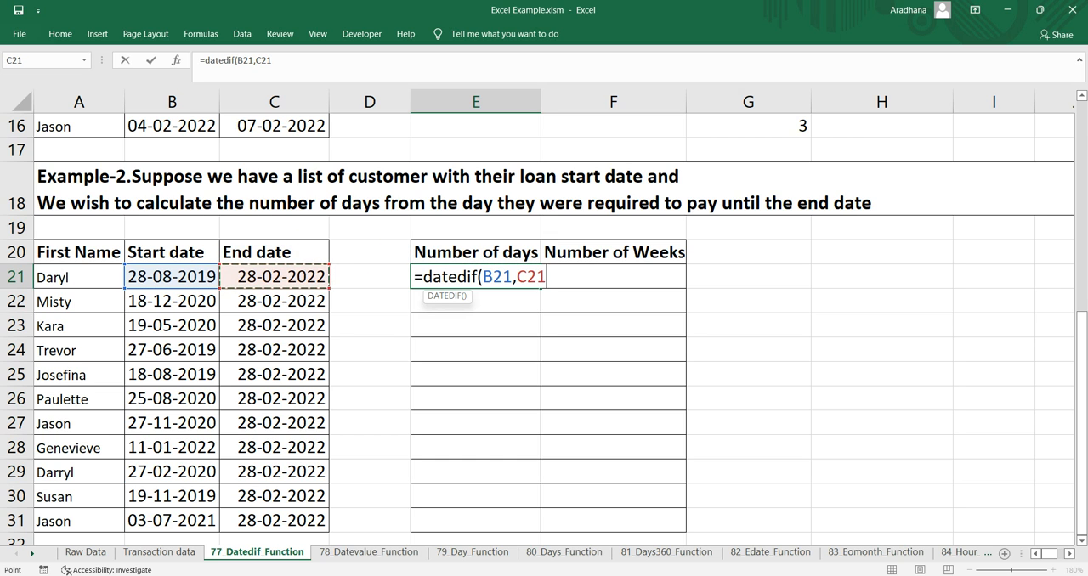
text(,)
text("d"))
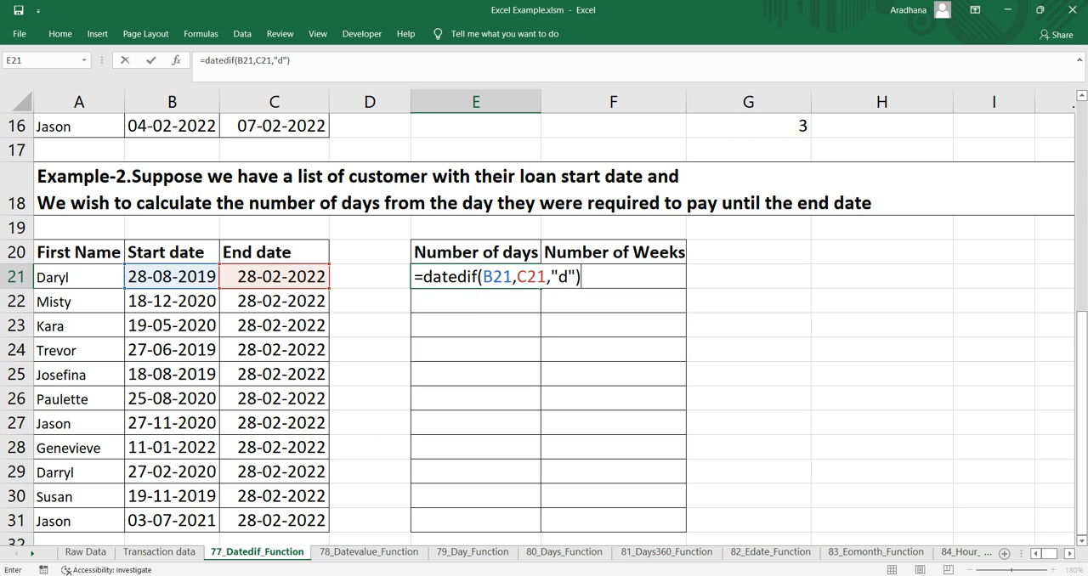
key(Return)
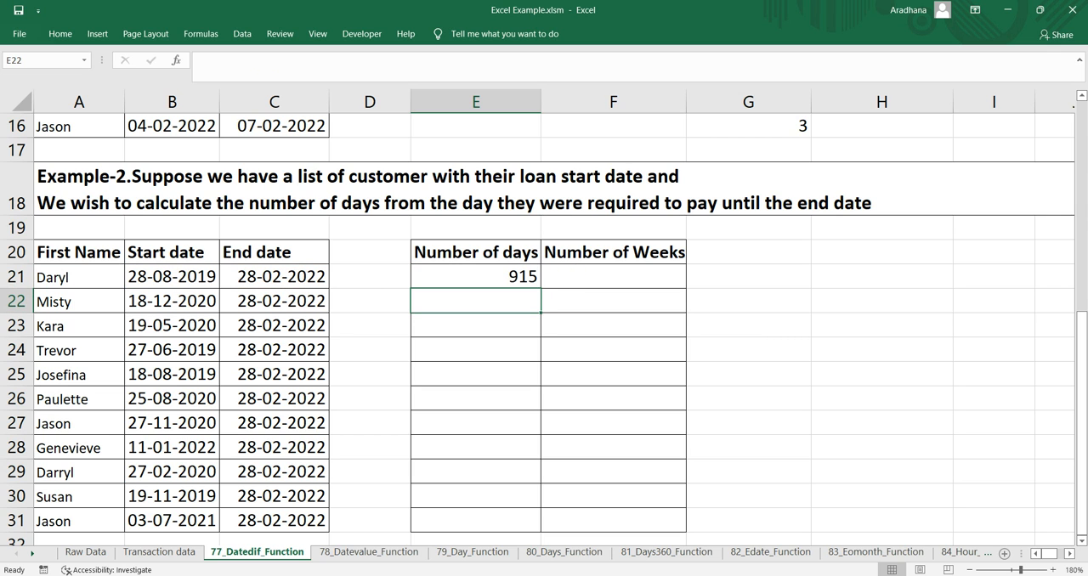
click(476, 276)
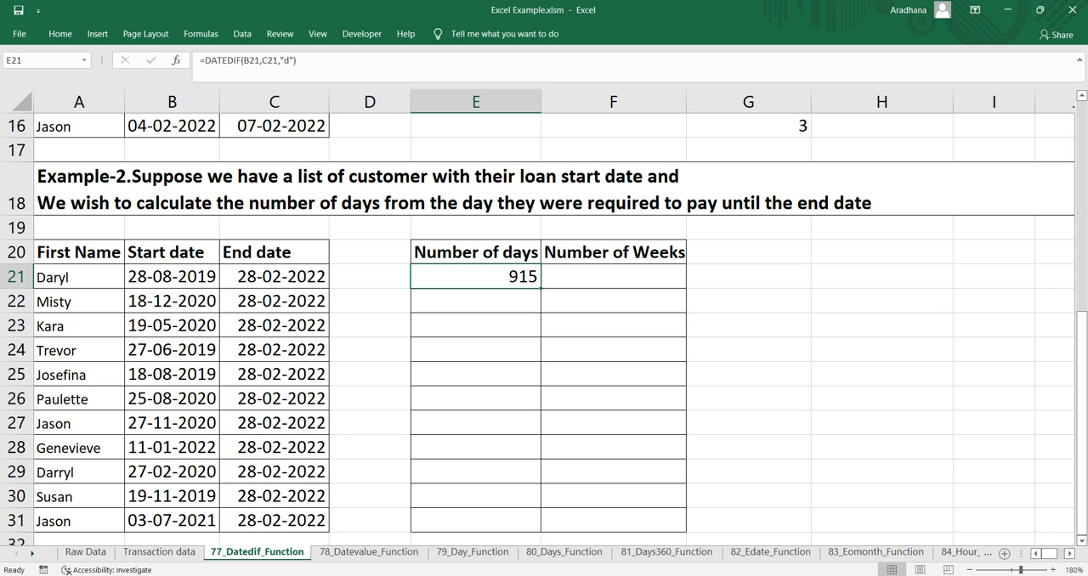
click(79, 277)
Enter =E21/7 in F21 to convert the number of days into weeks
click(612, 277)
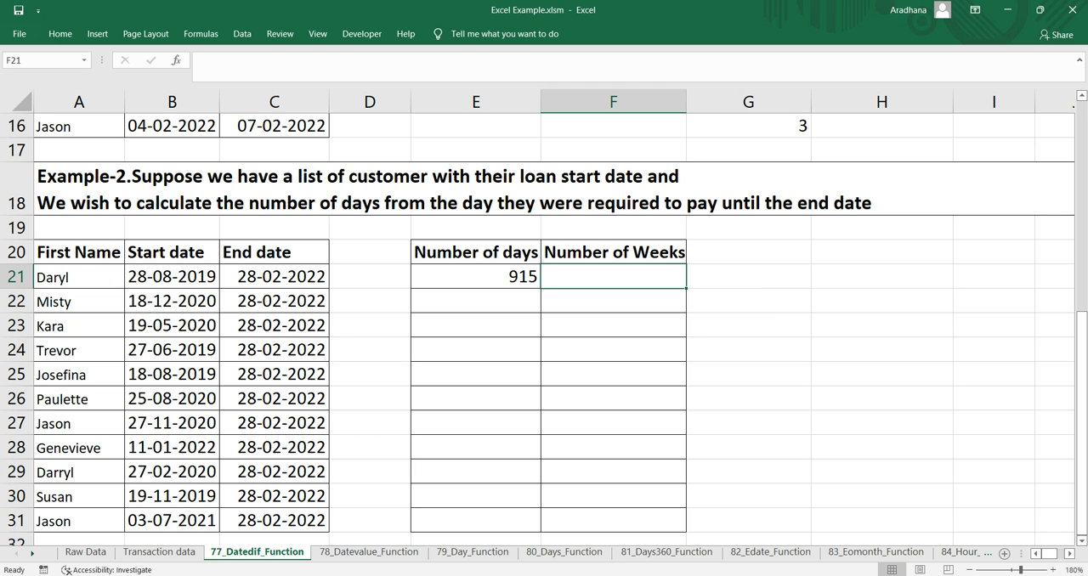
text(=)
key(Left)
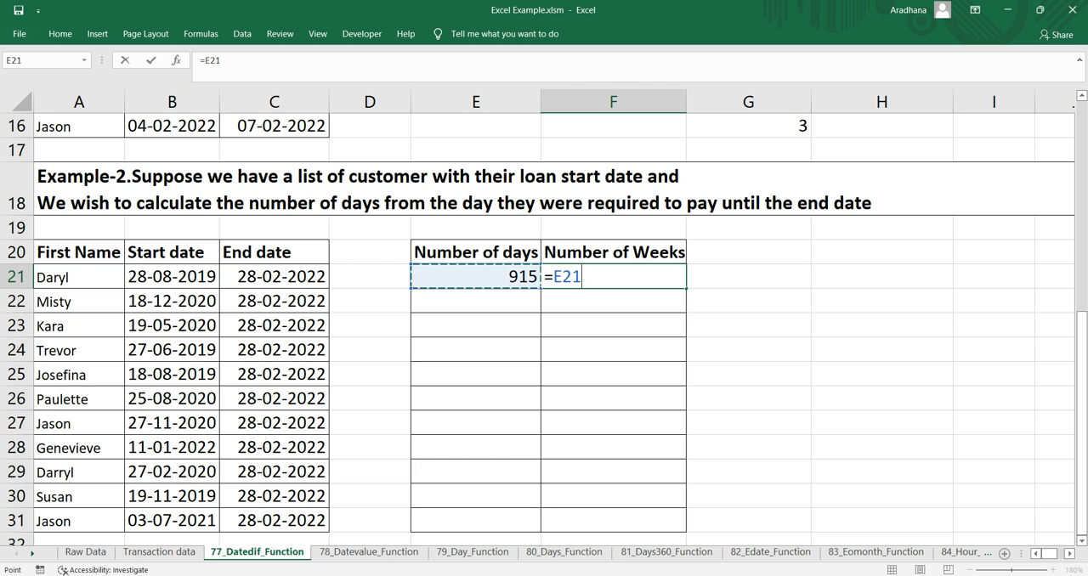
text(/7)
key(Return)
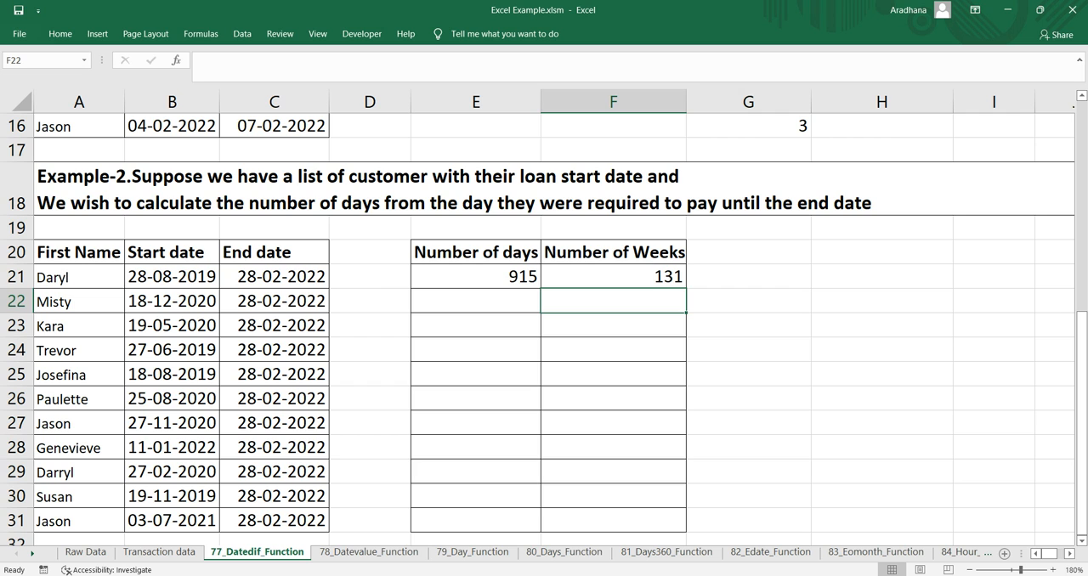
Enter =DATEDIF(B21,C21,"d")/7 in F21 to calculate the number of weeks directly from the start and end dates
key(Up)
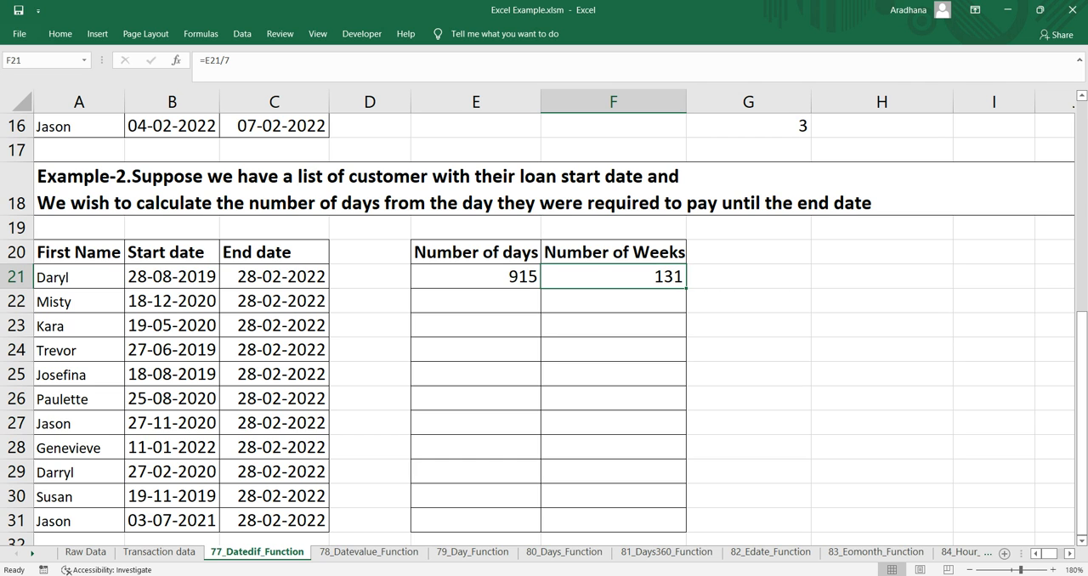
text(=dated)
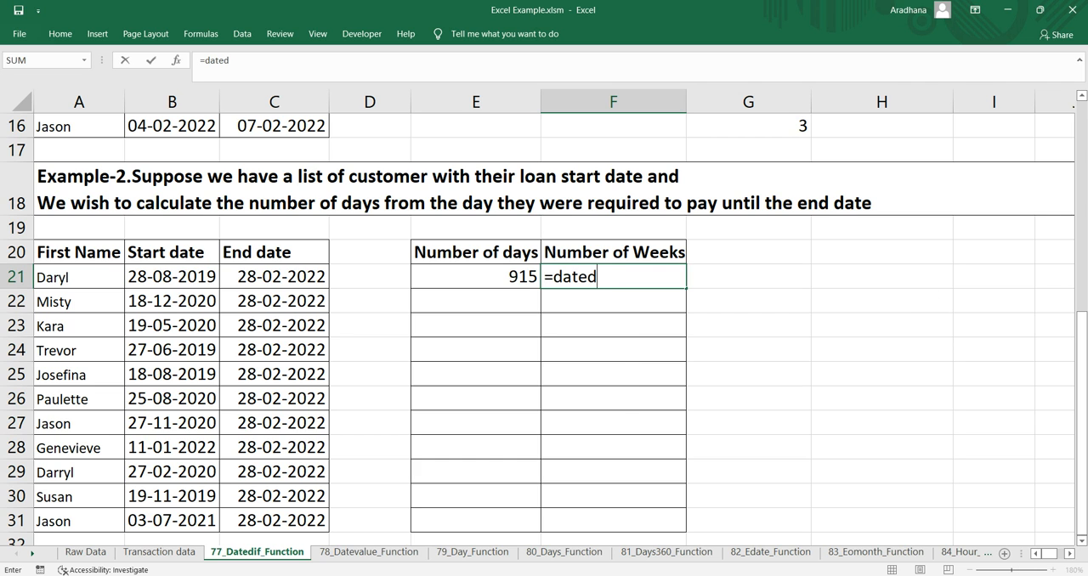
text(if()
key(Up)
key(Left)
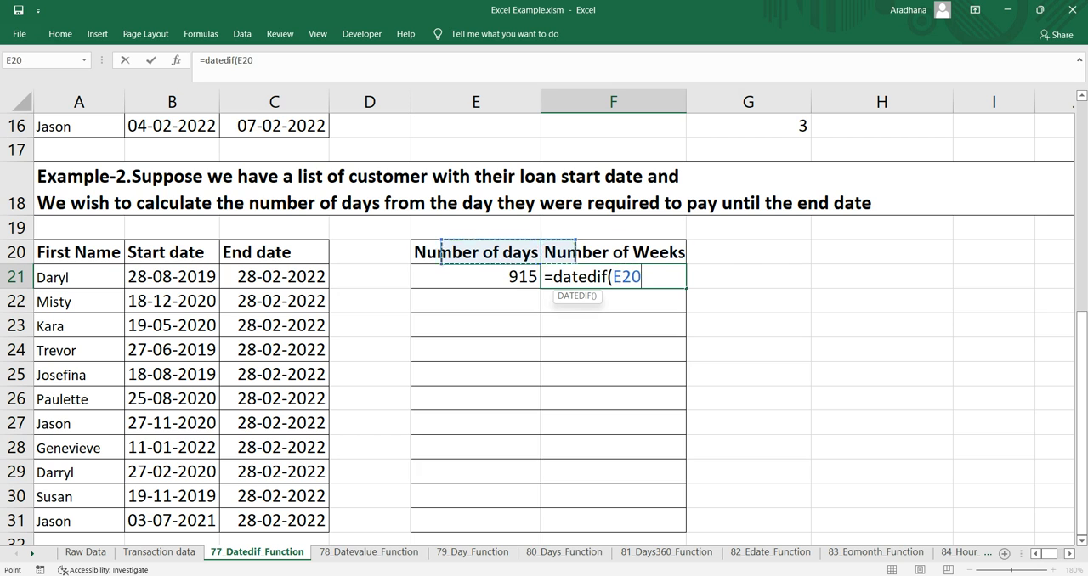
key(Left)
key(Left)
key(Down)
key(Left)
text(,)
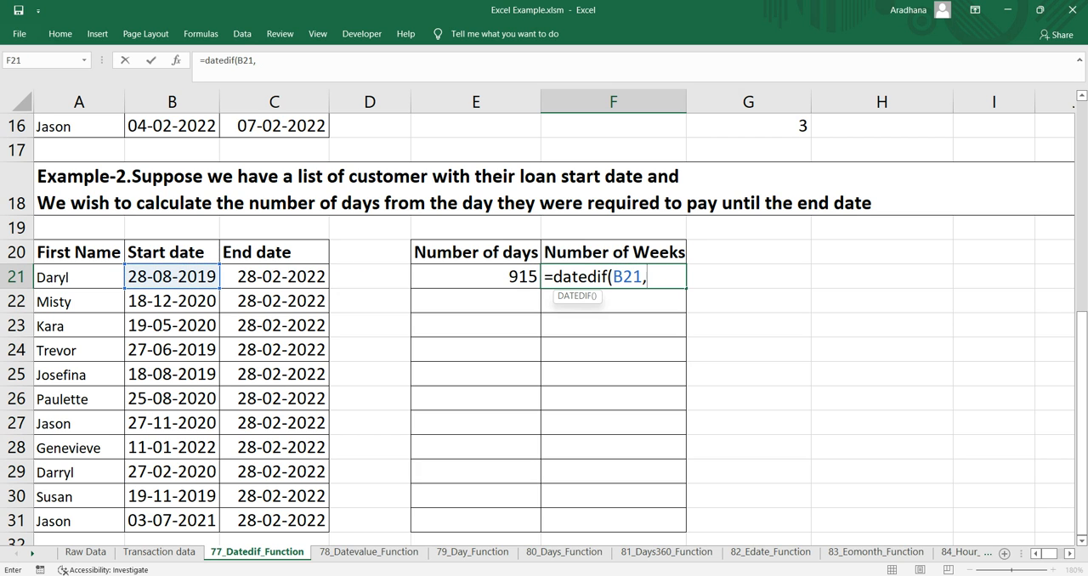
key(Up)
key(Left)
key(Left)
key(Left)
key(Down)
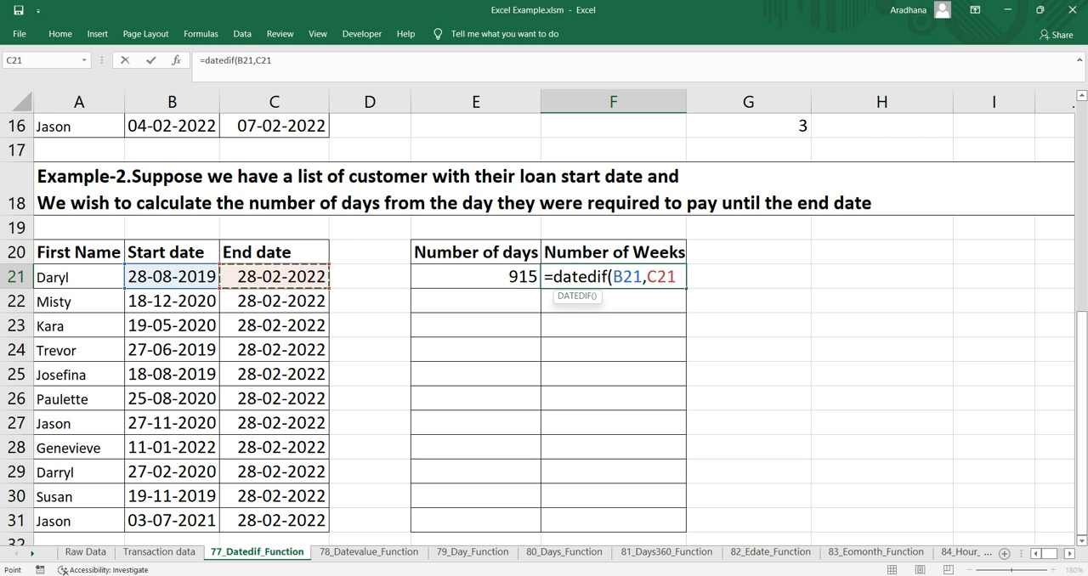
text(,"d")
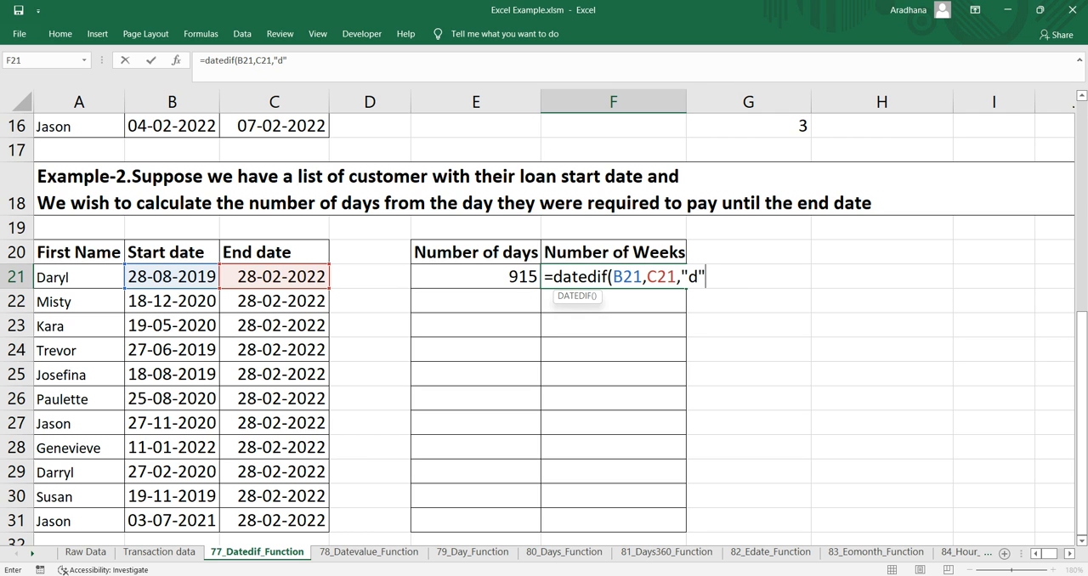
text()/7)
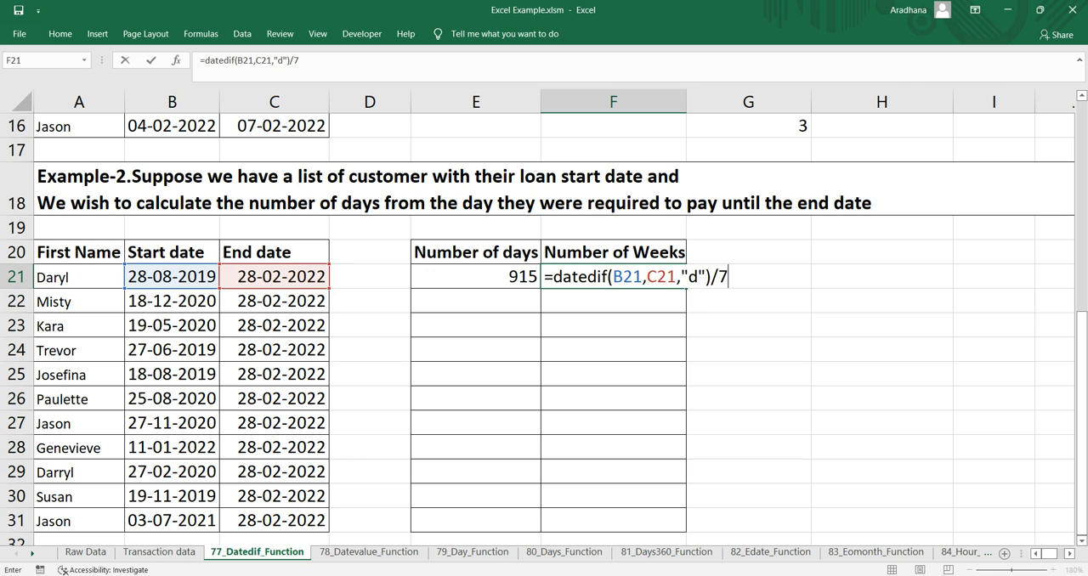
key(Return)
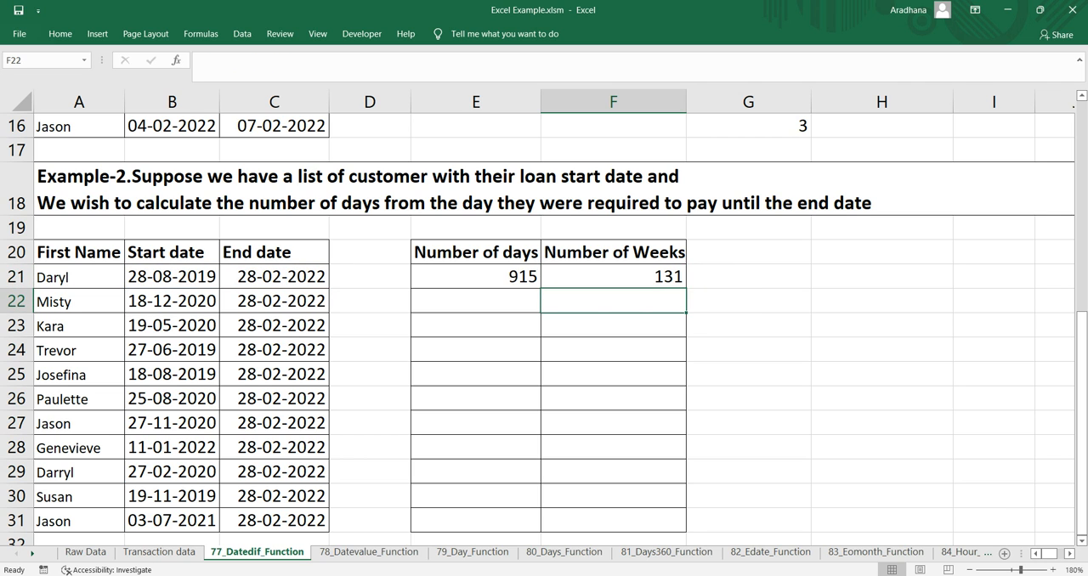
Fill the days and weeks formulas from E21:F21 down through row 31
key(Up)
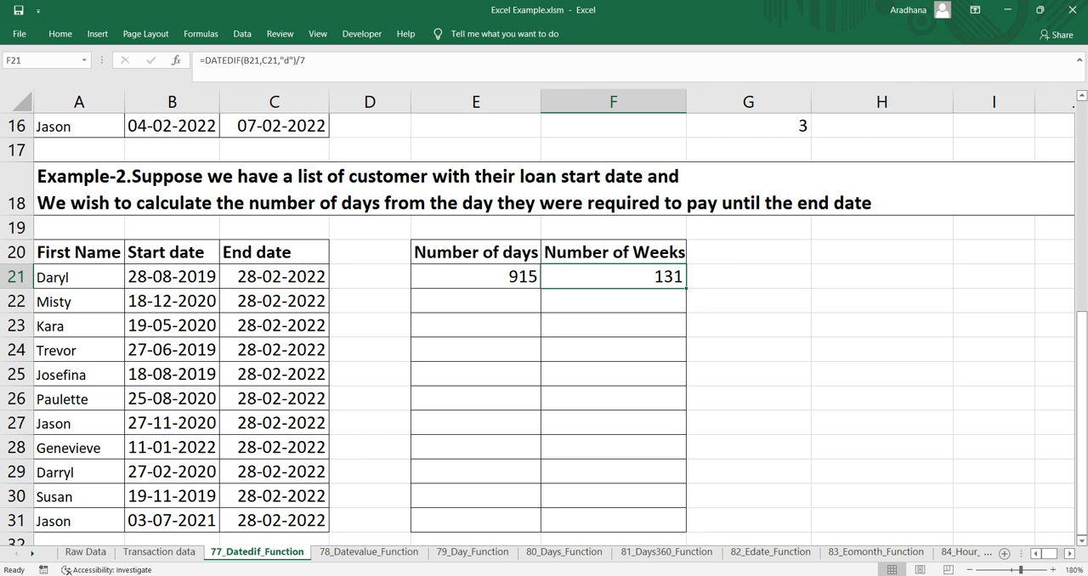
key(shift+Left)
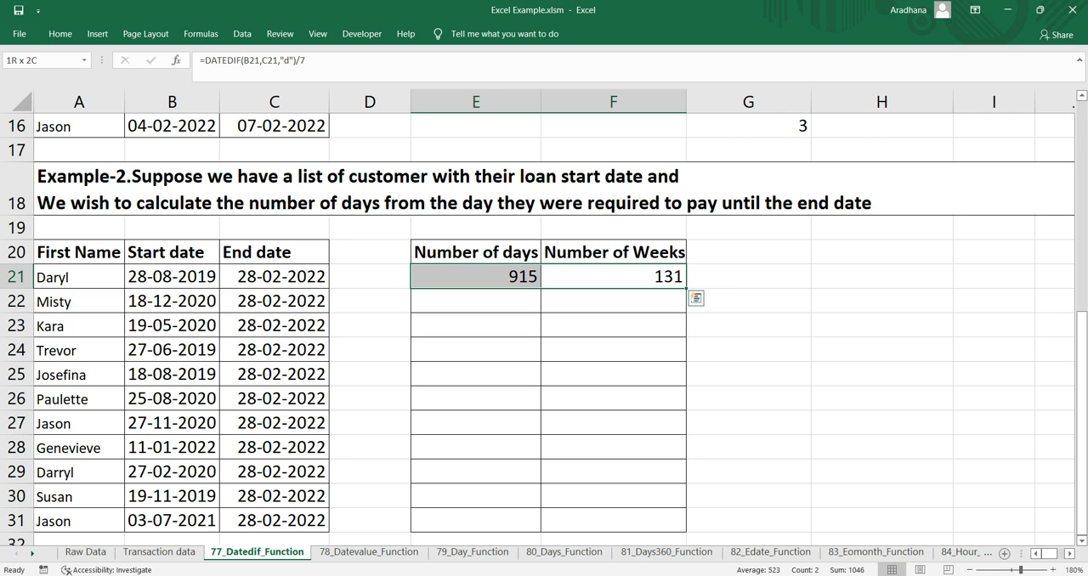
key(shift+Right)
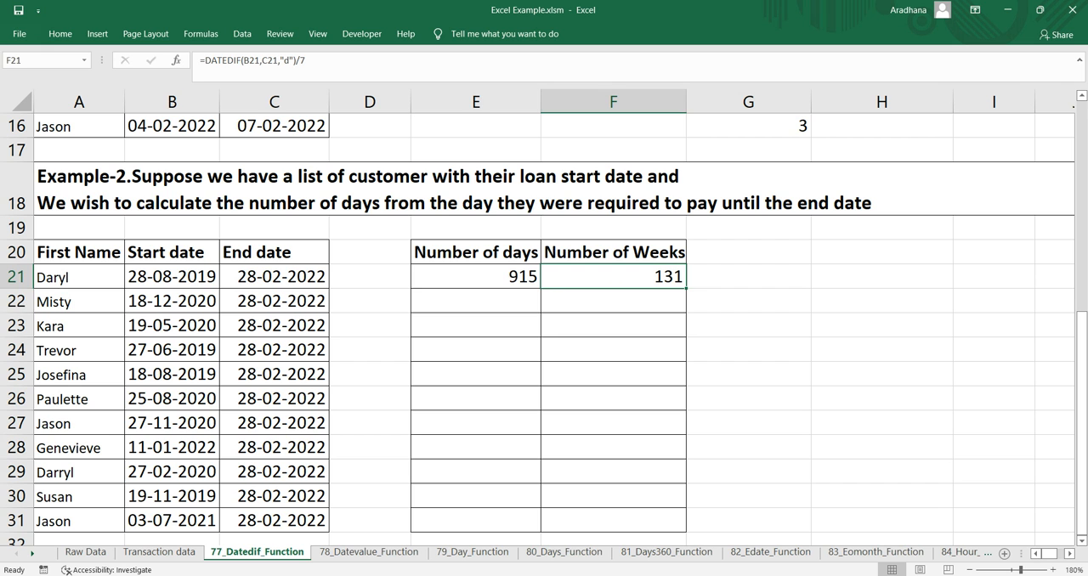
key(shift+Down)
key(shift+Left)
key(shift+Down)
key(shift+Down)
key(shift+Down)
key(shift+Down)
key(shift+Down)
key(shift+Down)
key(shift+Down)
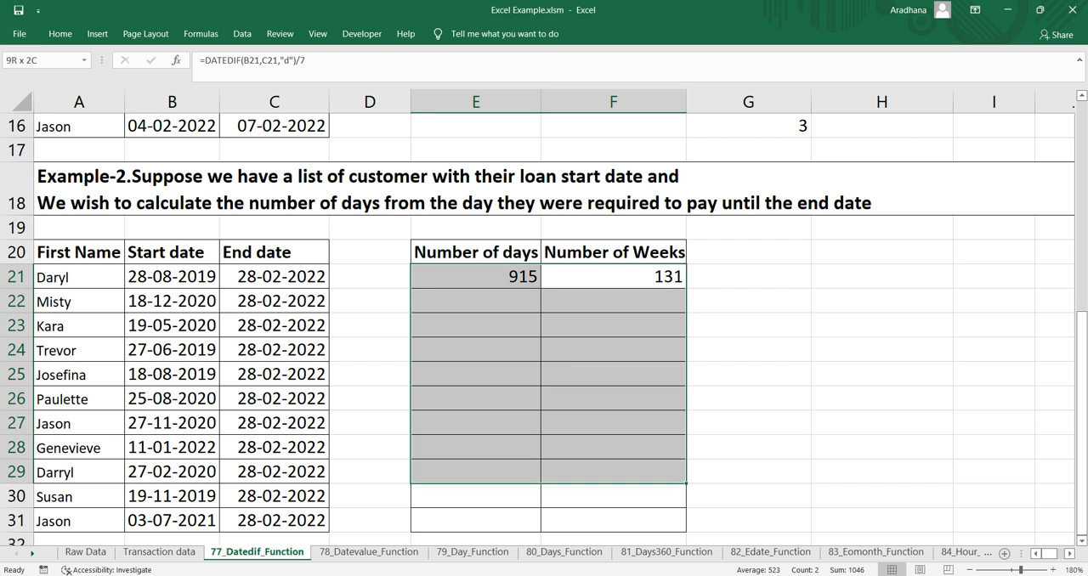
key(shift+Down)
key(shift+Down)
key(ctrl+d)
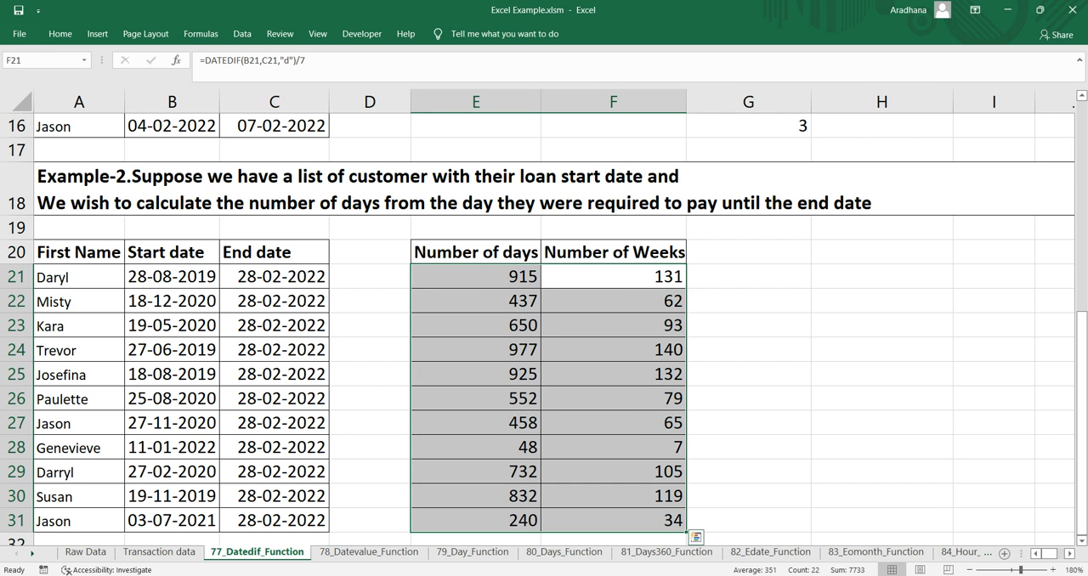
Review the filled days and weeks columns against the Example-2 dates, and return to the Example-1 heading
scroll(544, 331, down, 1)
scroll(544, 331, up, 1)
click(476, 300)
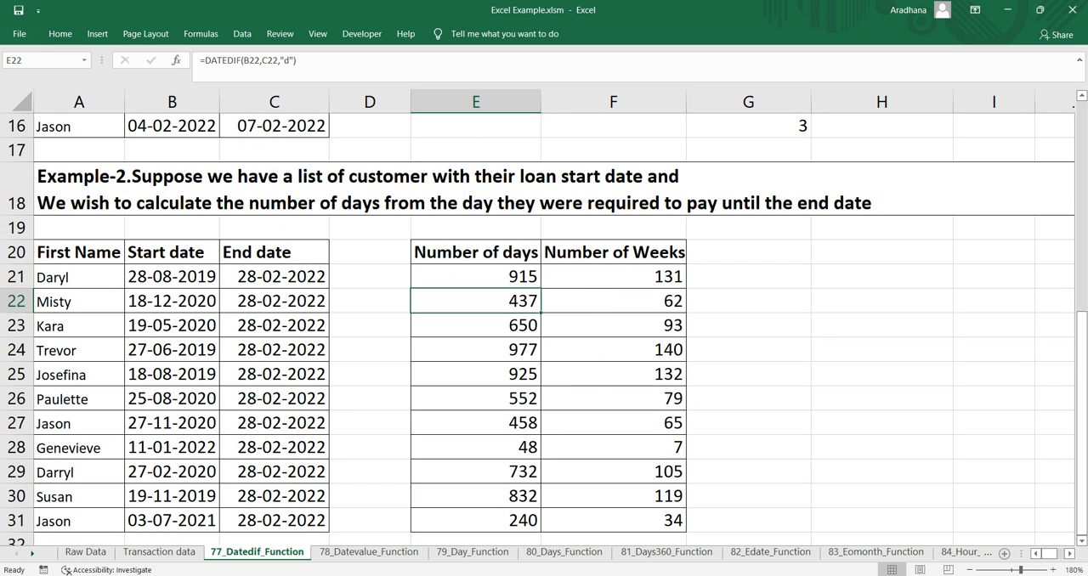
drag(476, 276, 476, 520)
drag(613, 277, 613, 520)
click(172, 325)
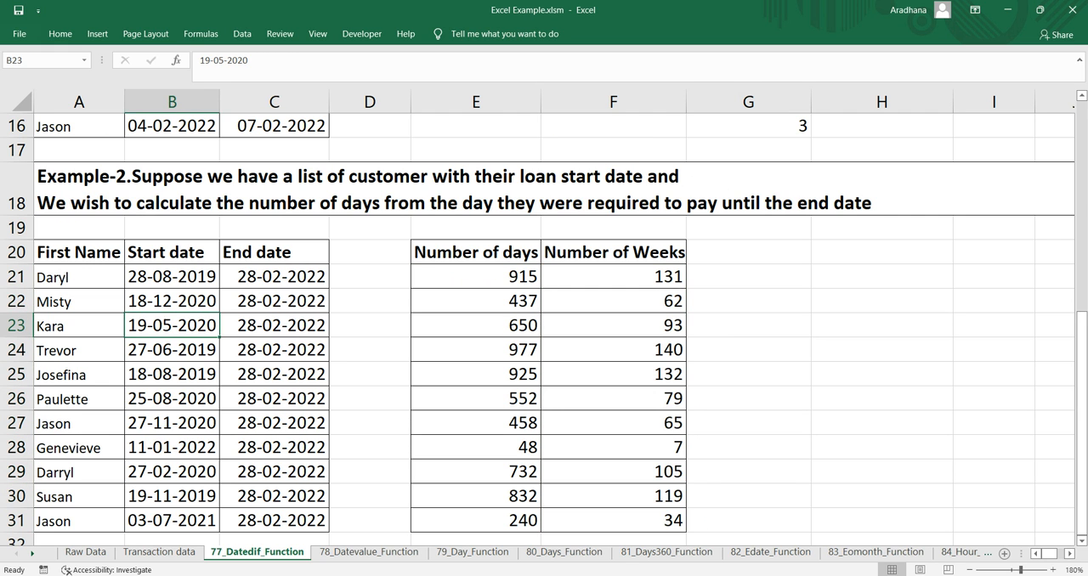
click(274, 325)
scroll(544, 328, up, 5)
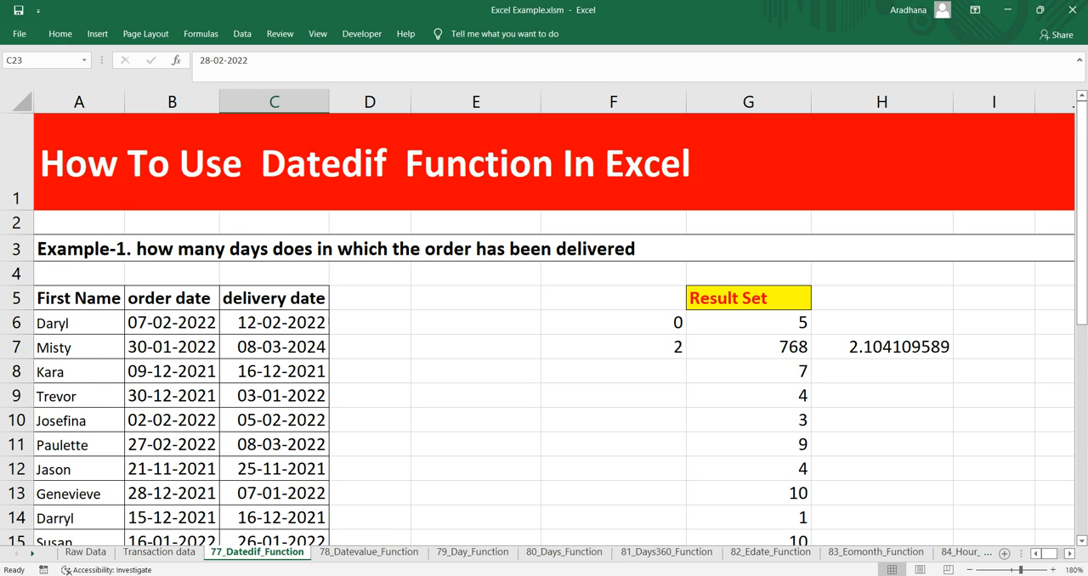
click(336, 249)
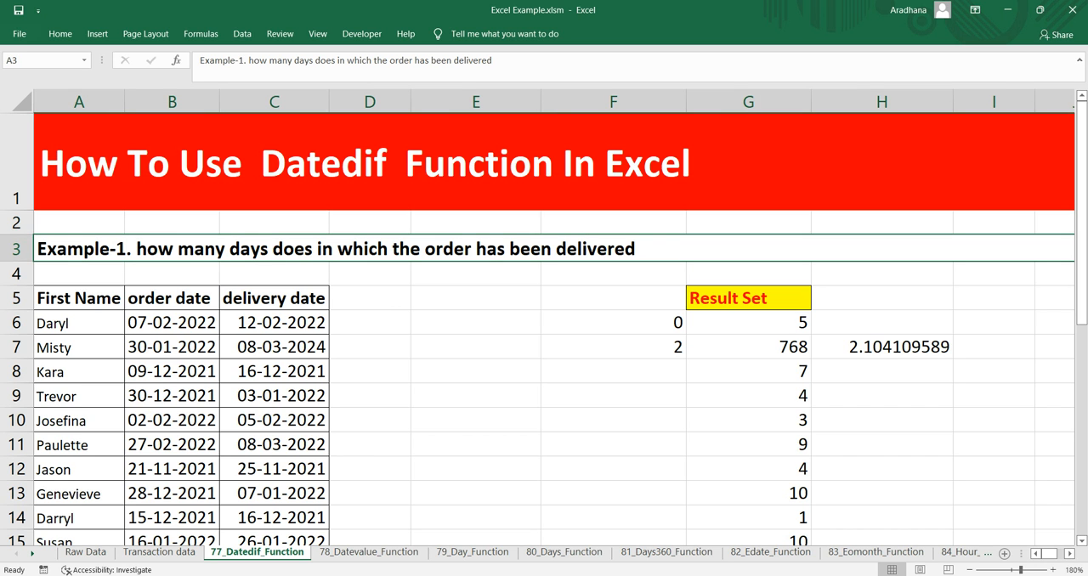